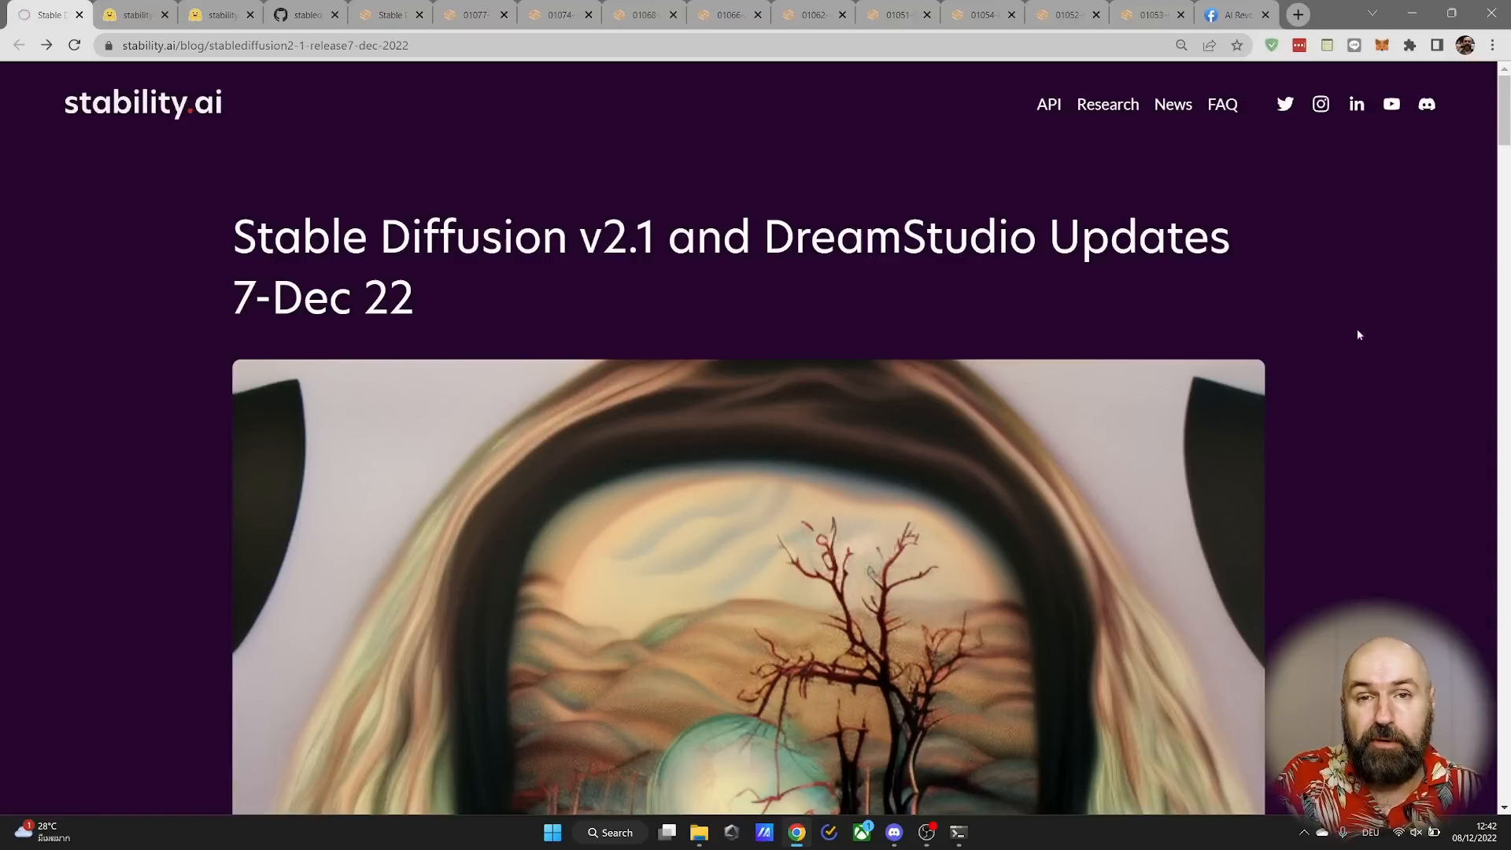
- Examine the blonde woman portrait prompt in the v2.1 release post, highlighting its : 2 and : -2 weights and the positive and negative parts
{"action": "scroll", "coordinate": [1367, 346], "scroll_direction": "down", "scroll_amount": 15}
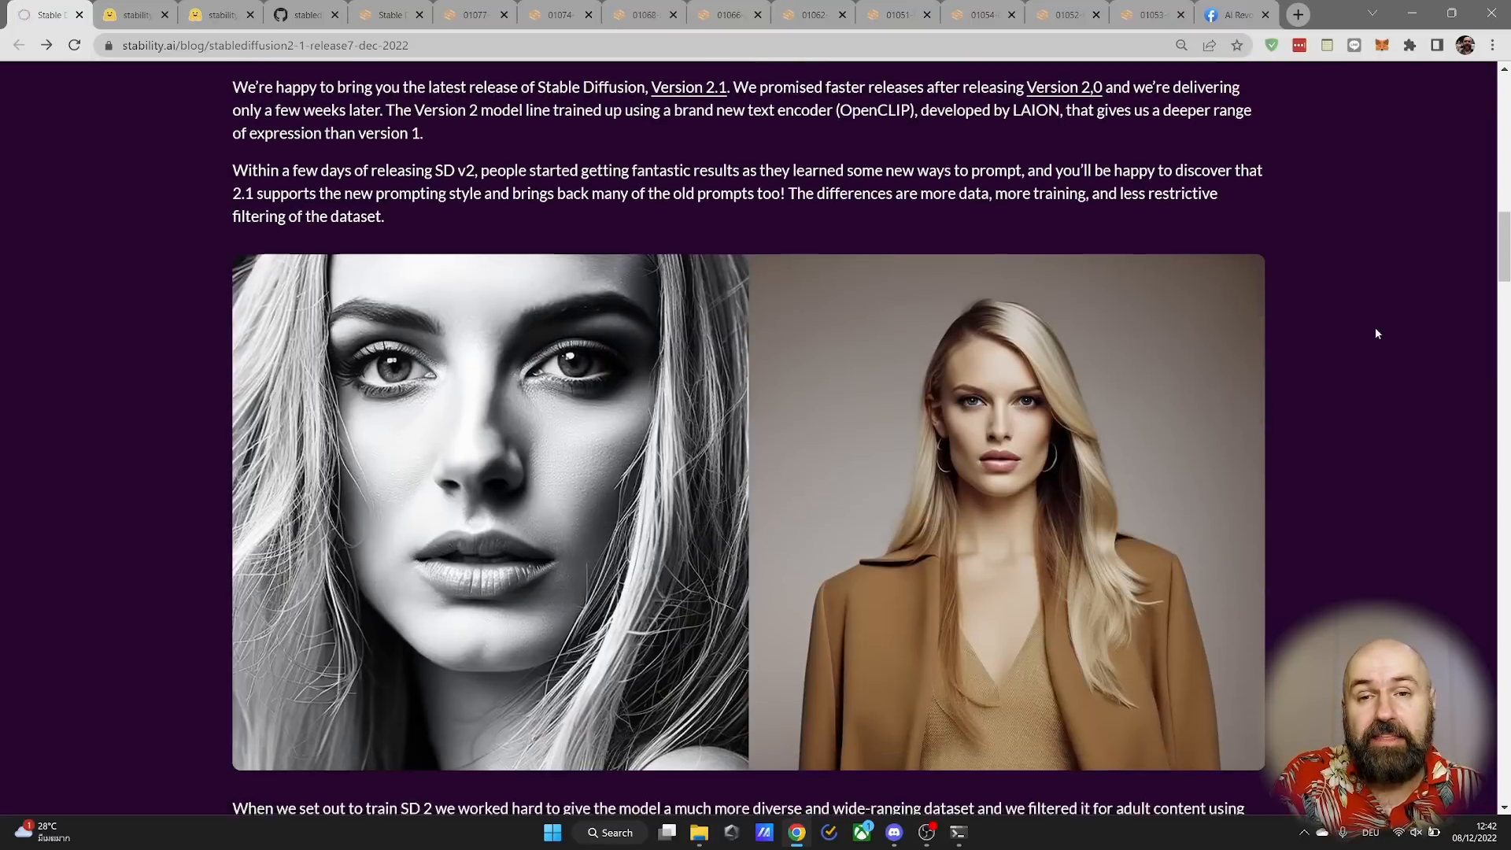
{"action": "scroll", "coordinate": [1375, 333], "scroll_direction": "down", "scroll_amount": 2}
{"action": "mouse_move", "coordinate": [661, 334]}
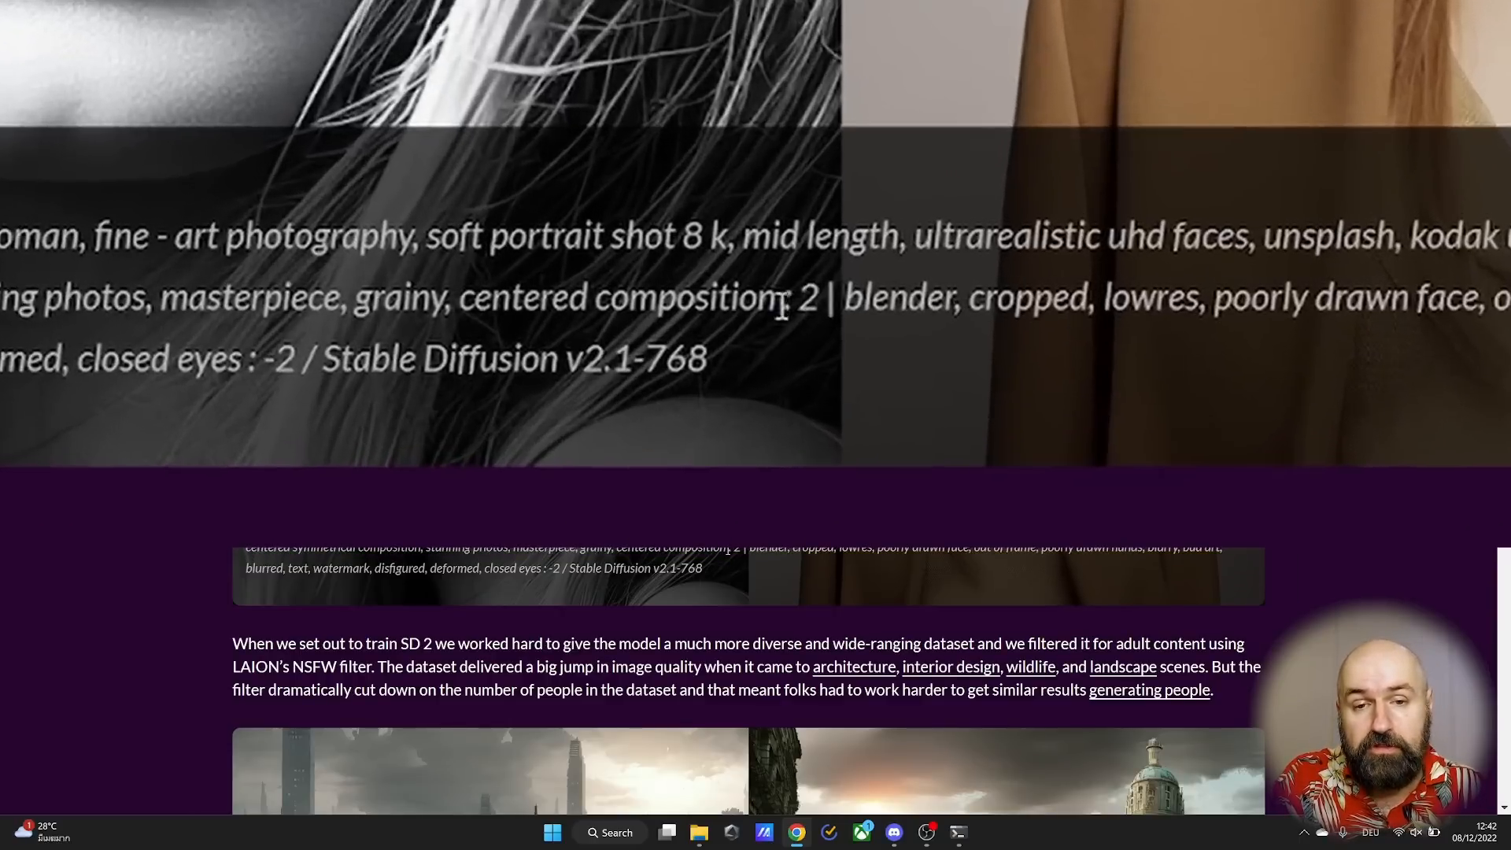
{"action": "left_click_drag", "start_coordinate": [727, 549], "coordinate": [741, 549]}
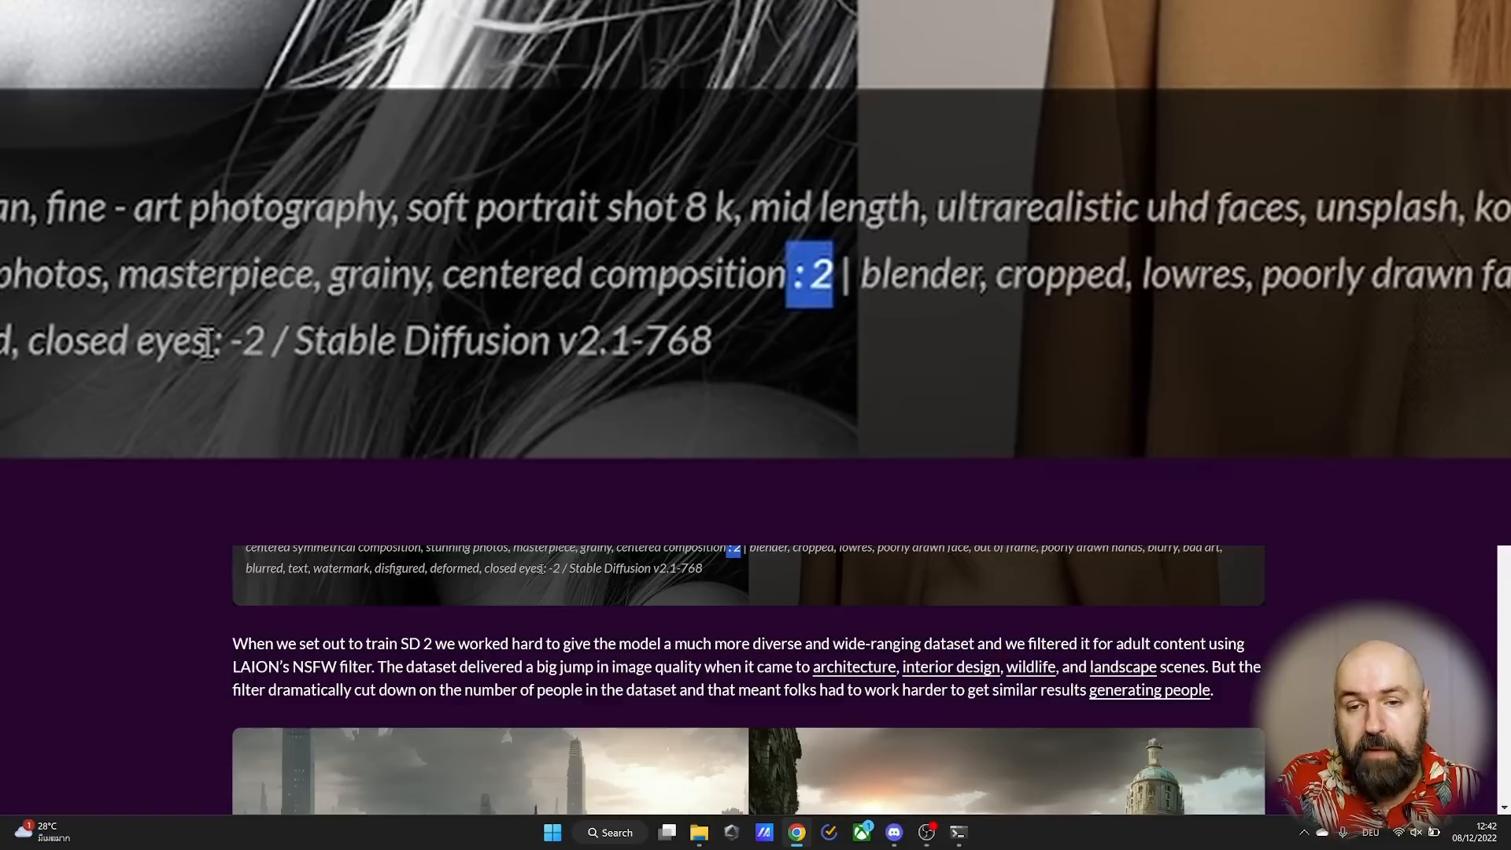
{"action": "left_click_drag", "start_coordinate": [540, 570], "coordinate": [558, 573]}
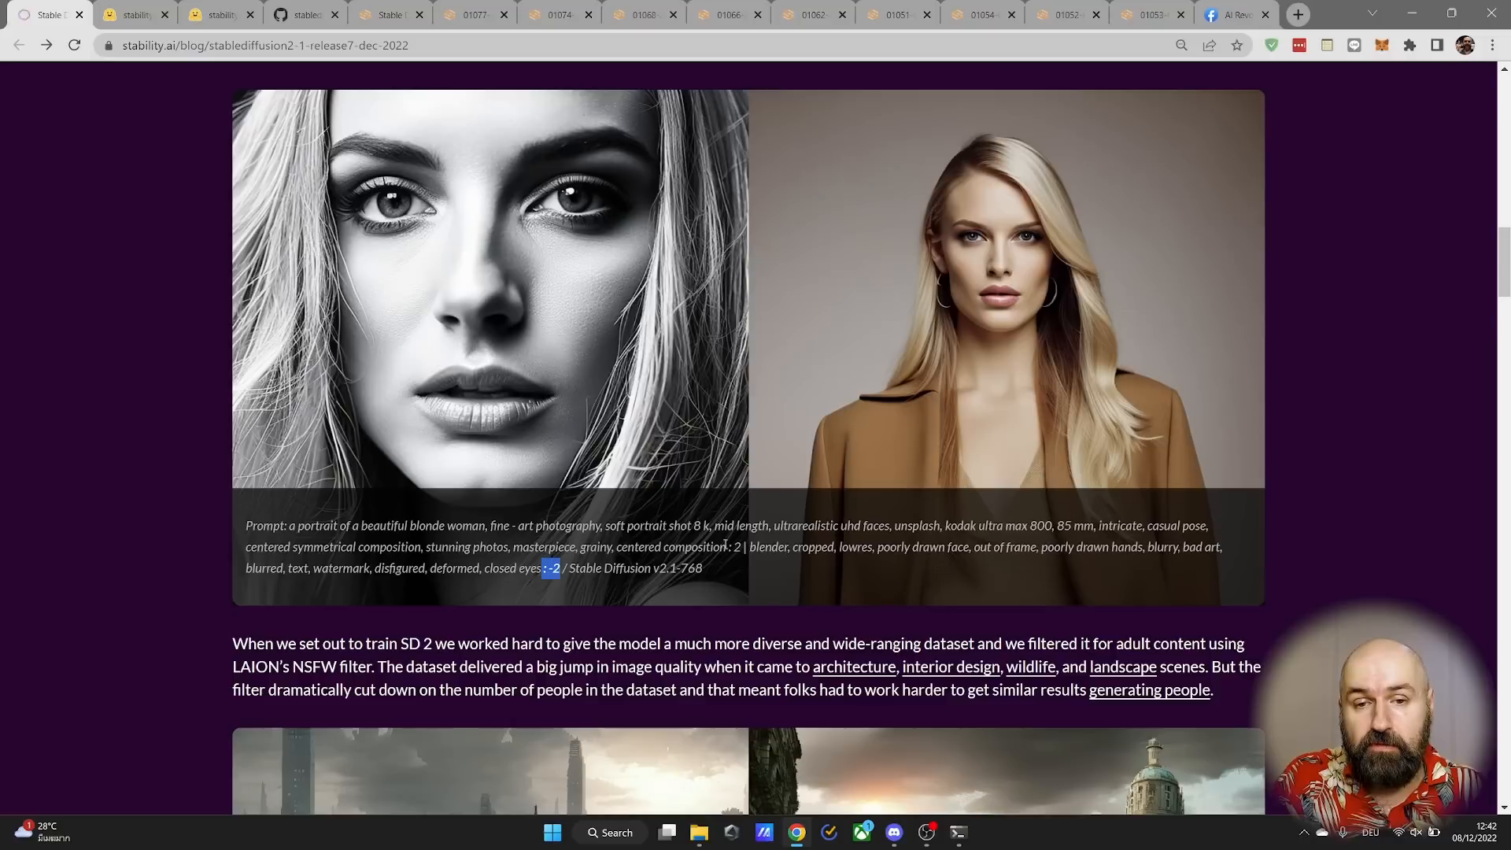
{"action": "left_click_drag", "start_coordinate": [728, 547], "coordinate": [289, 526]}
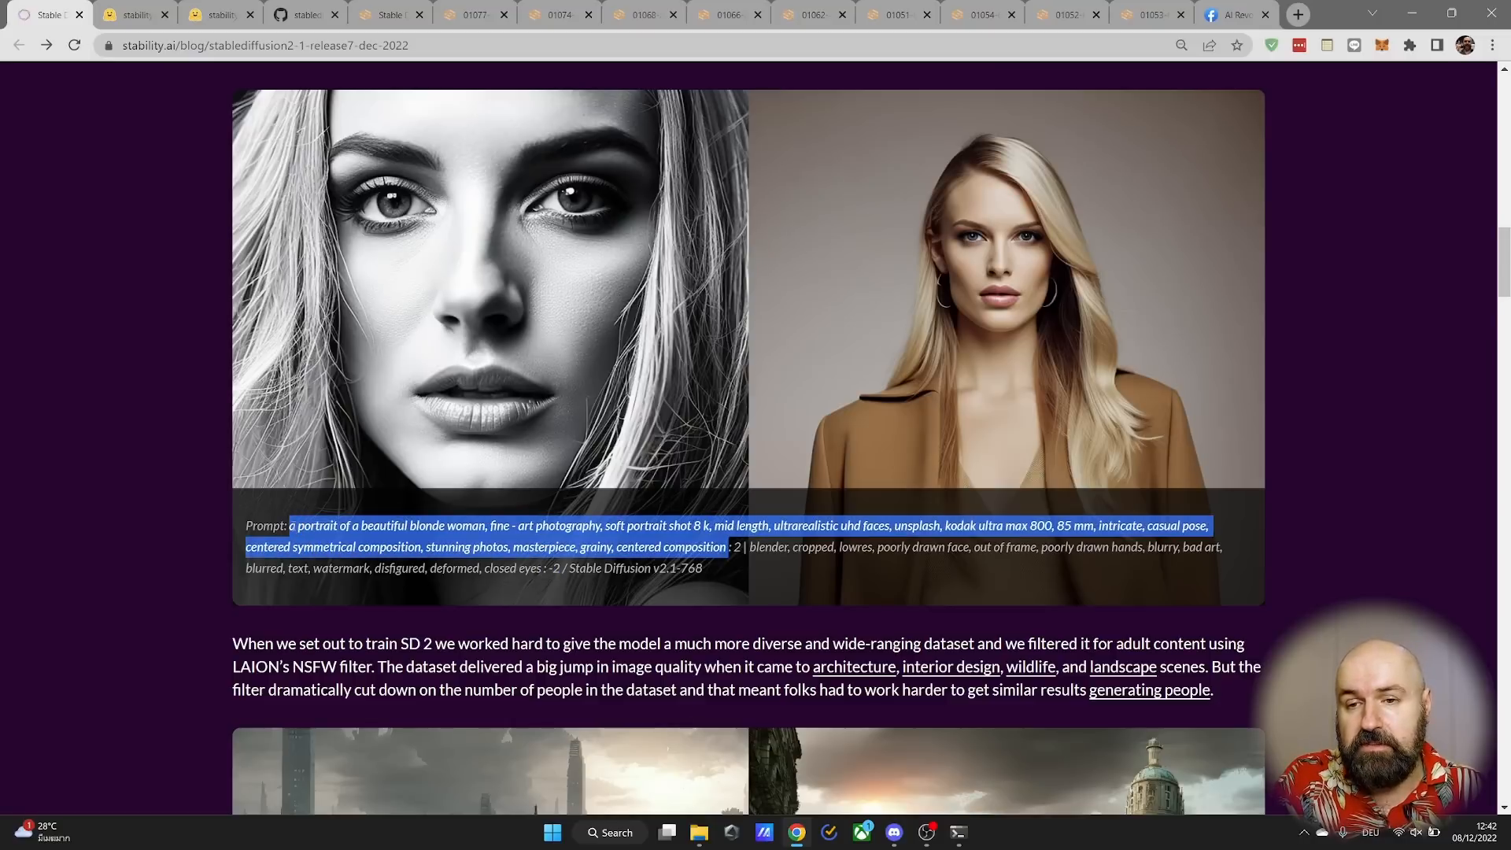
{"action": "left_click_drag", "start_coordinate": [750, 547], "coordinate": [541, 577]}
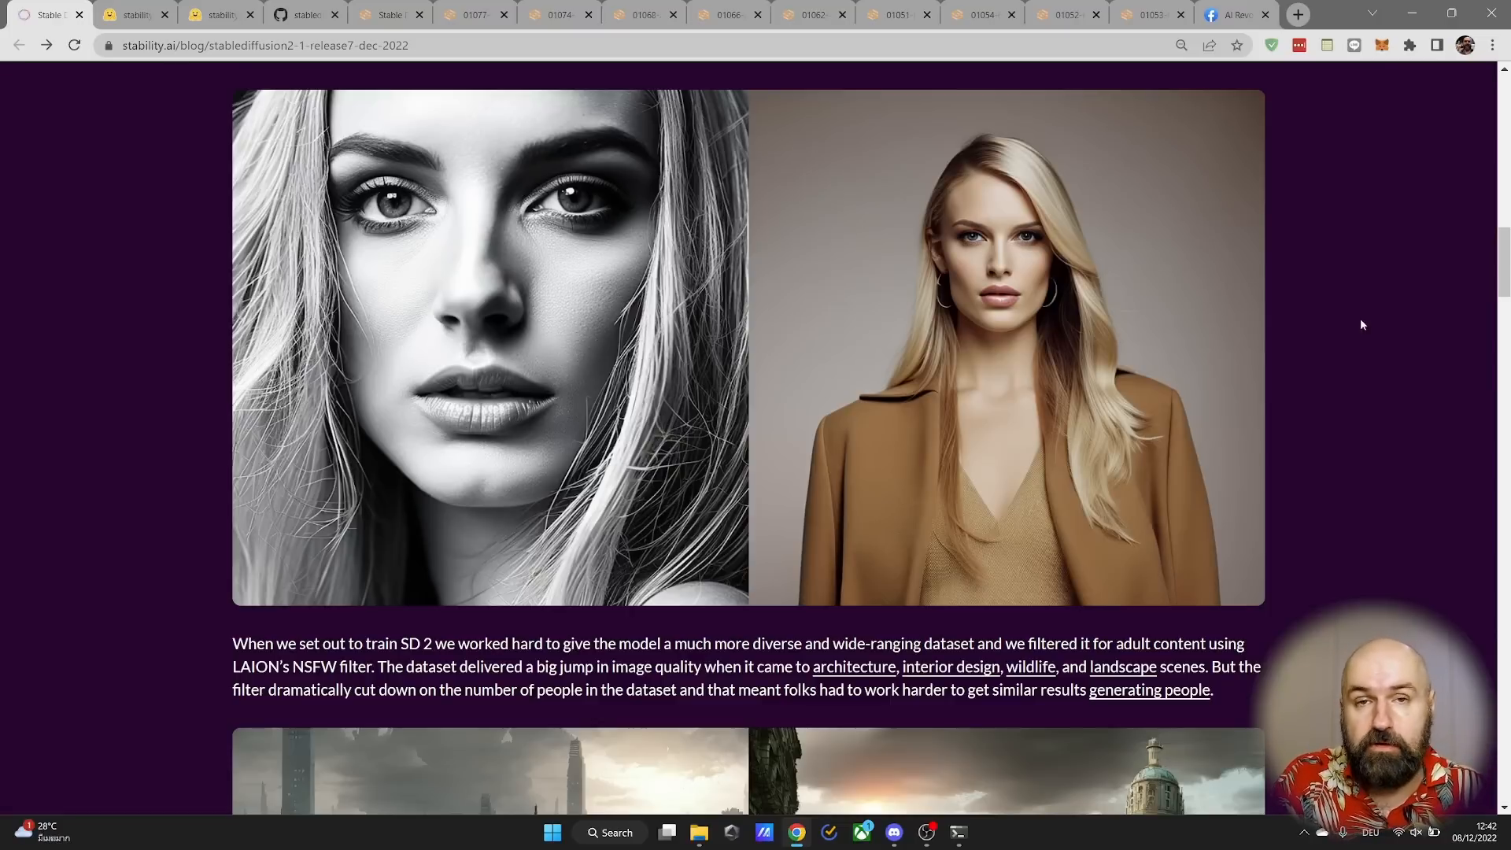
- Look through the post's sample images of flooded cities, comic-style characters and wide panoramas
{"action": "scroll", "coordinate": [1353, 302], "scroll_direction": "down", "scroll_amount": 8}
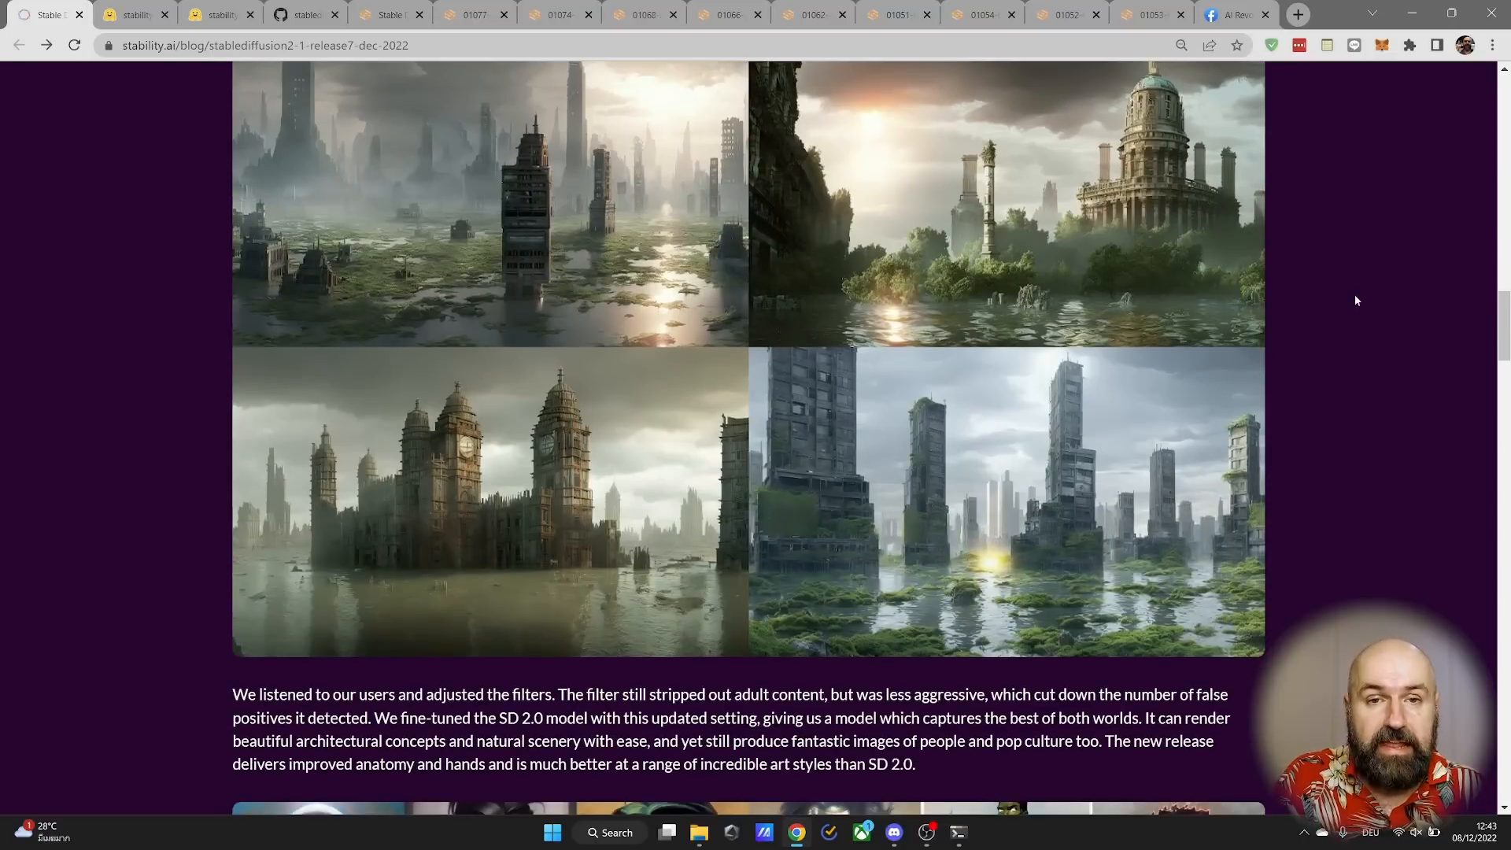
{"action": "scroll", "coordinate": [1356, 294], "scroll_direction": "down", "scroll_amount": 8}
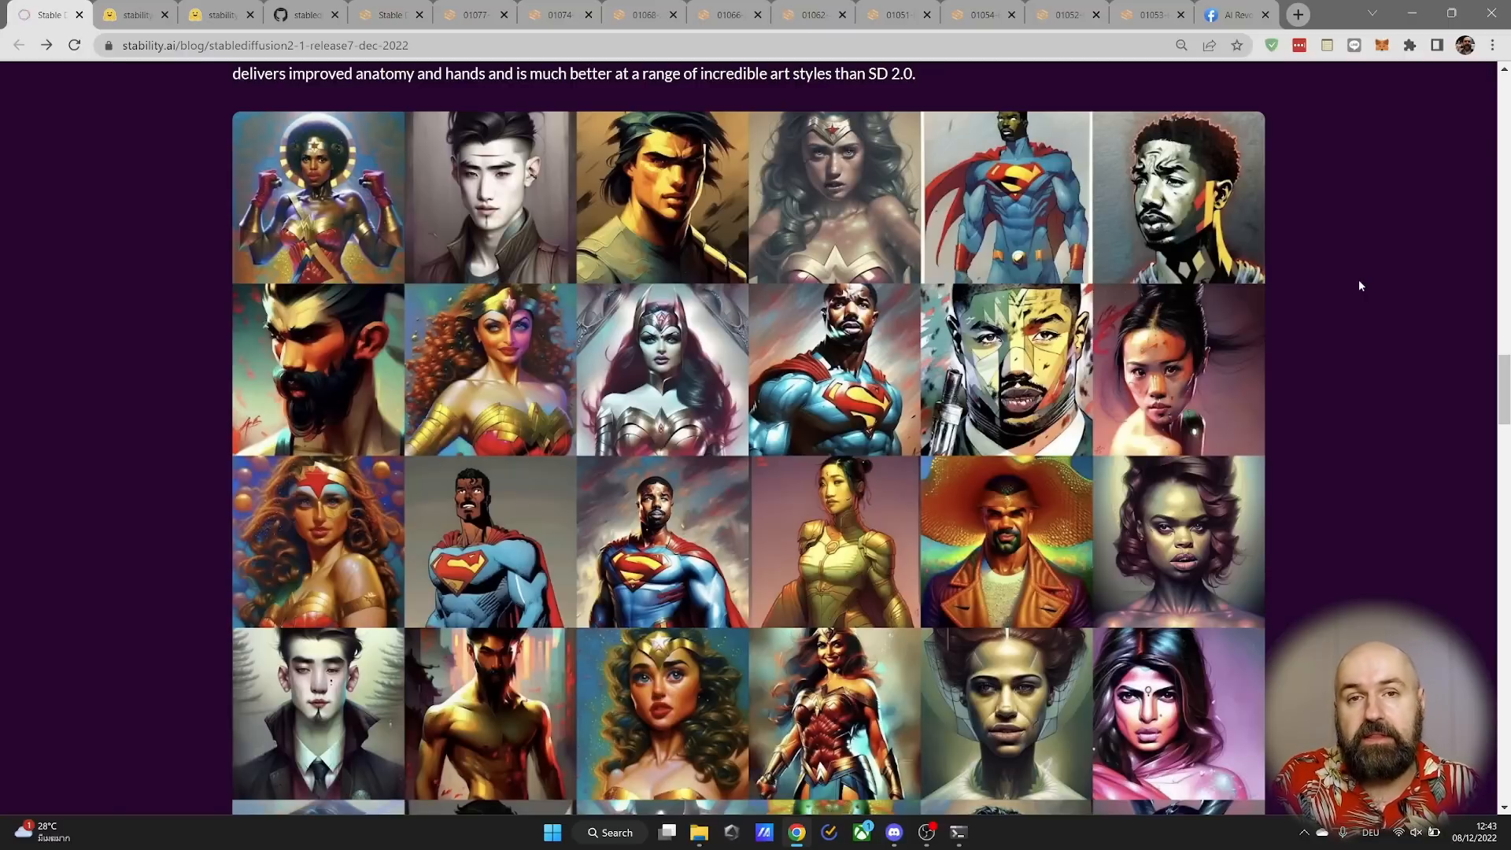
{"action": "scroll", "coordinate": [1359, 286], "scroll_direction": "down", "scroll_amount": 10}
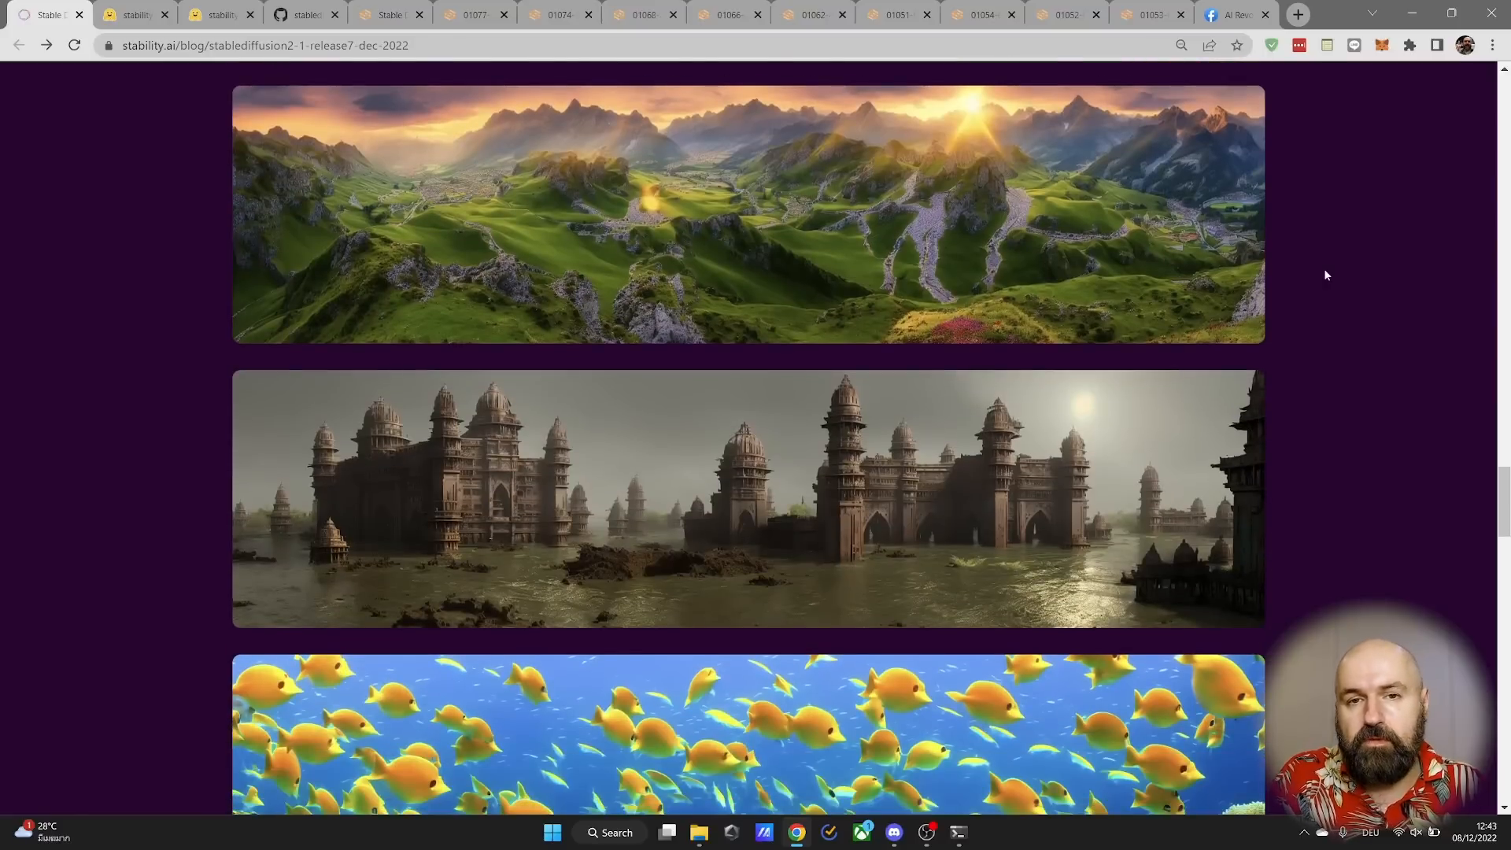
{"action": "mouse_move", "coordinate": [274, 264]}
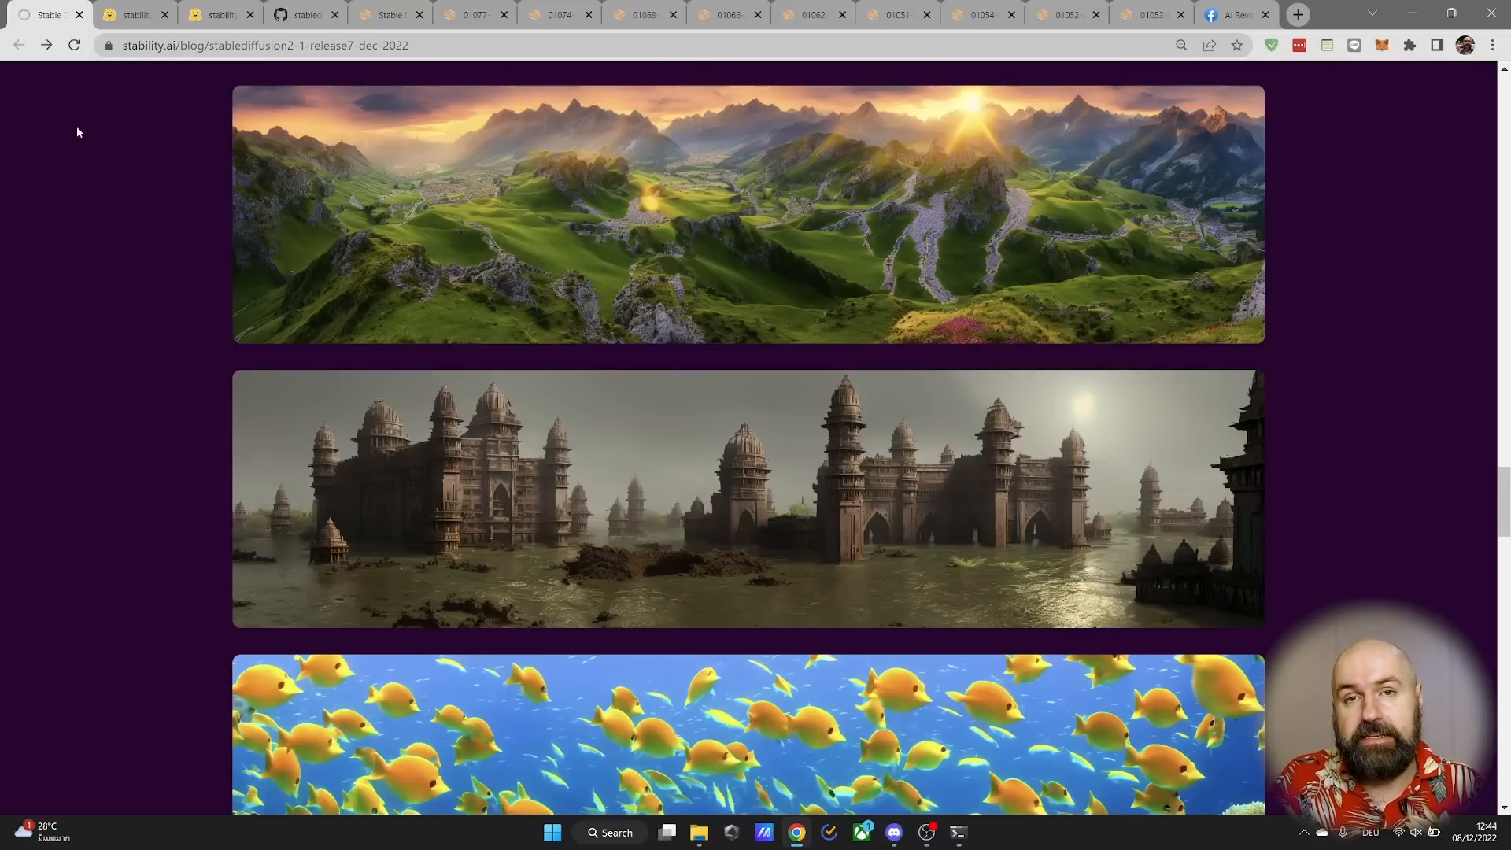
- View the local Stable Diffusion web UI and the Hugging Face file lists of stable-diffusion-2-1 and stable-diffusion-2-1-base
{"action": "key", "text": "ctrl+5"}
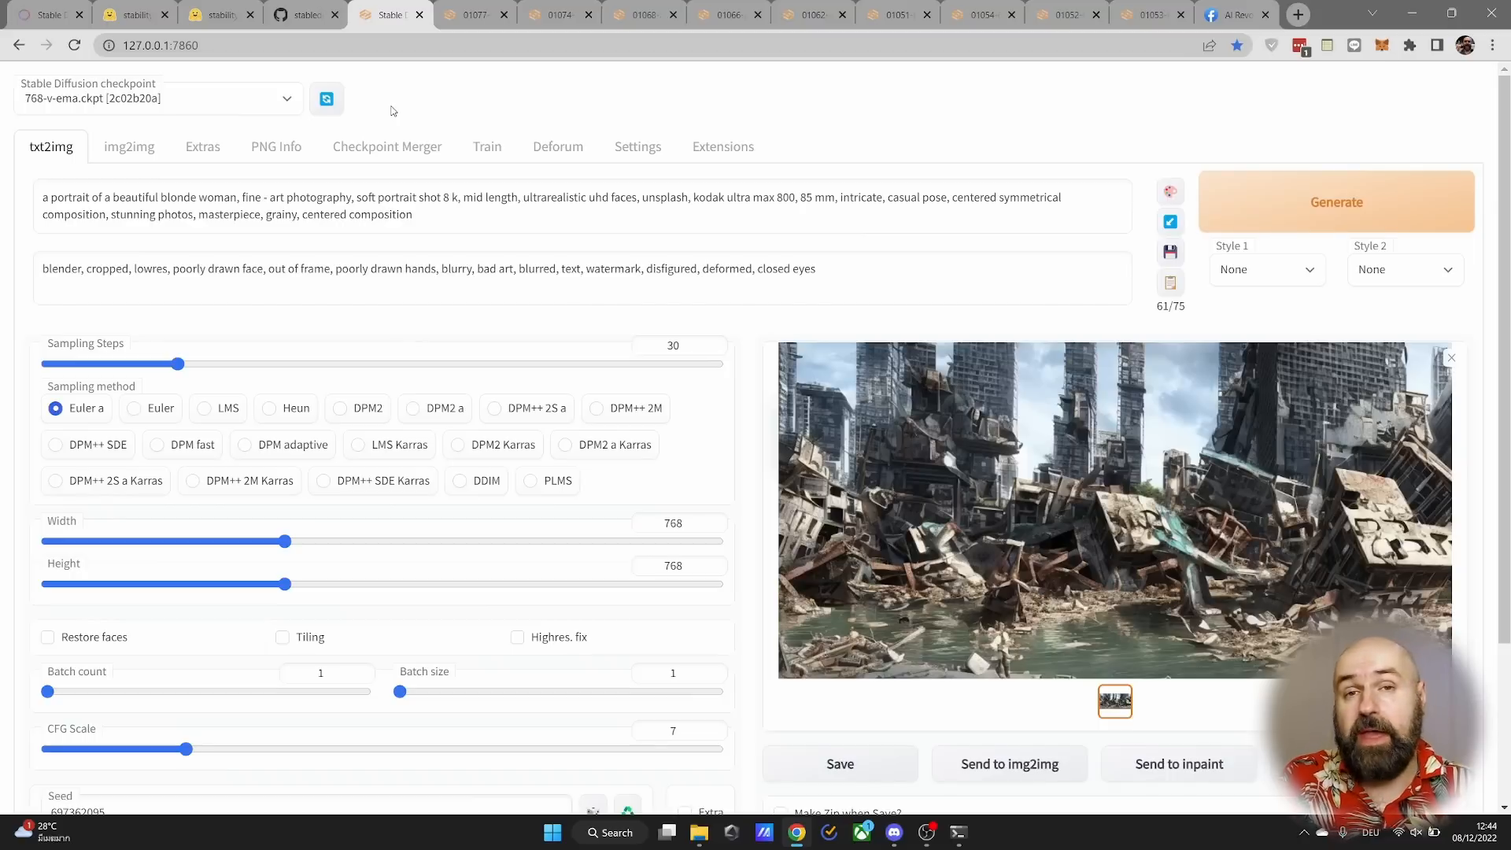
{"action": "key", "text": "ctrl+2"}
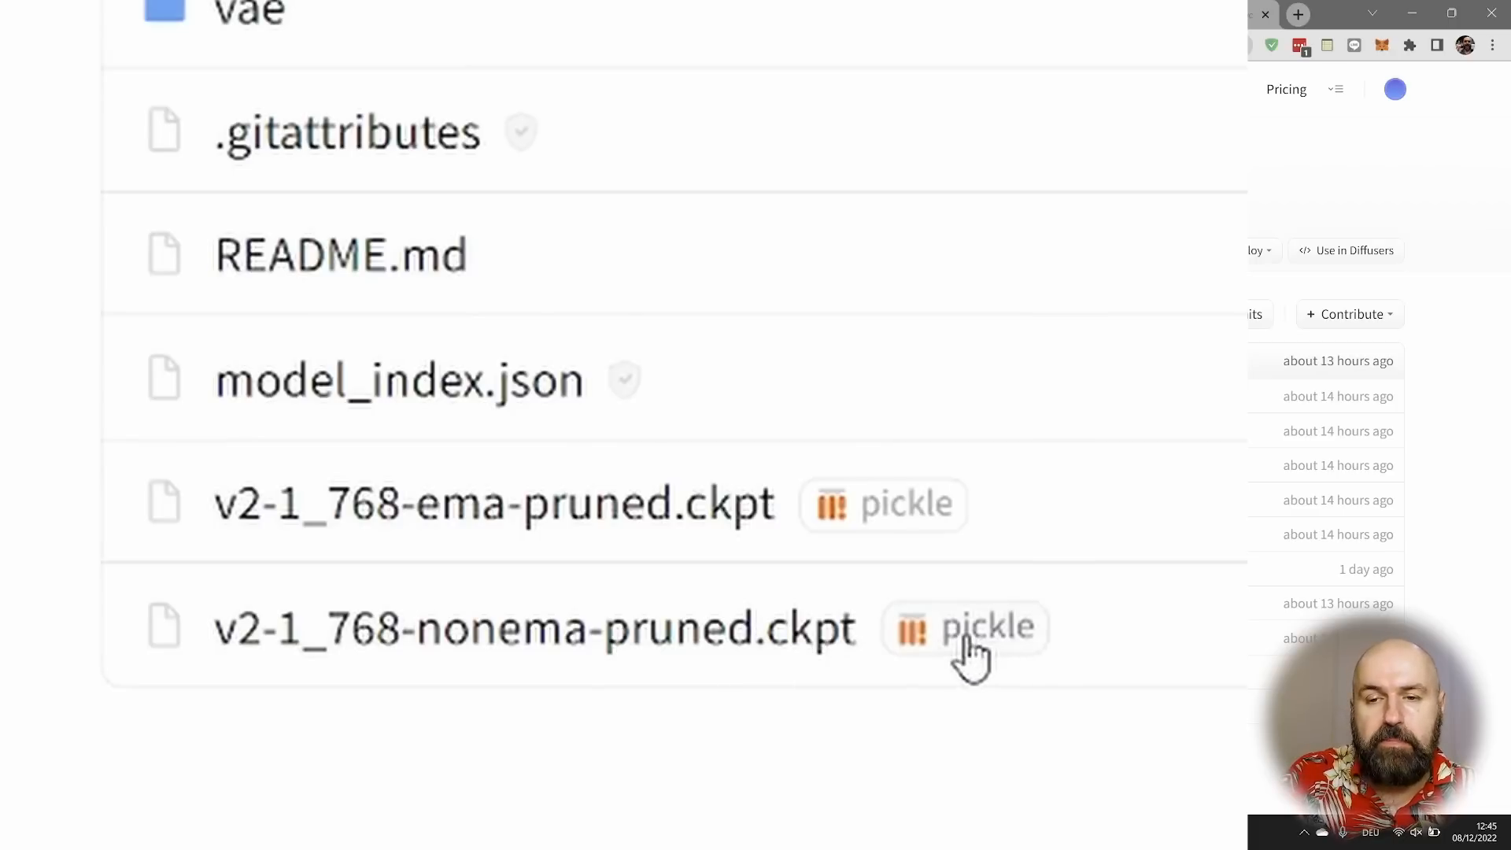
{"action": "mouse_move", "coordinate": [970, 653]}
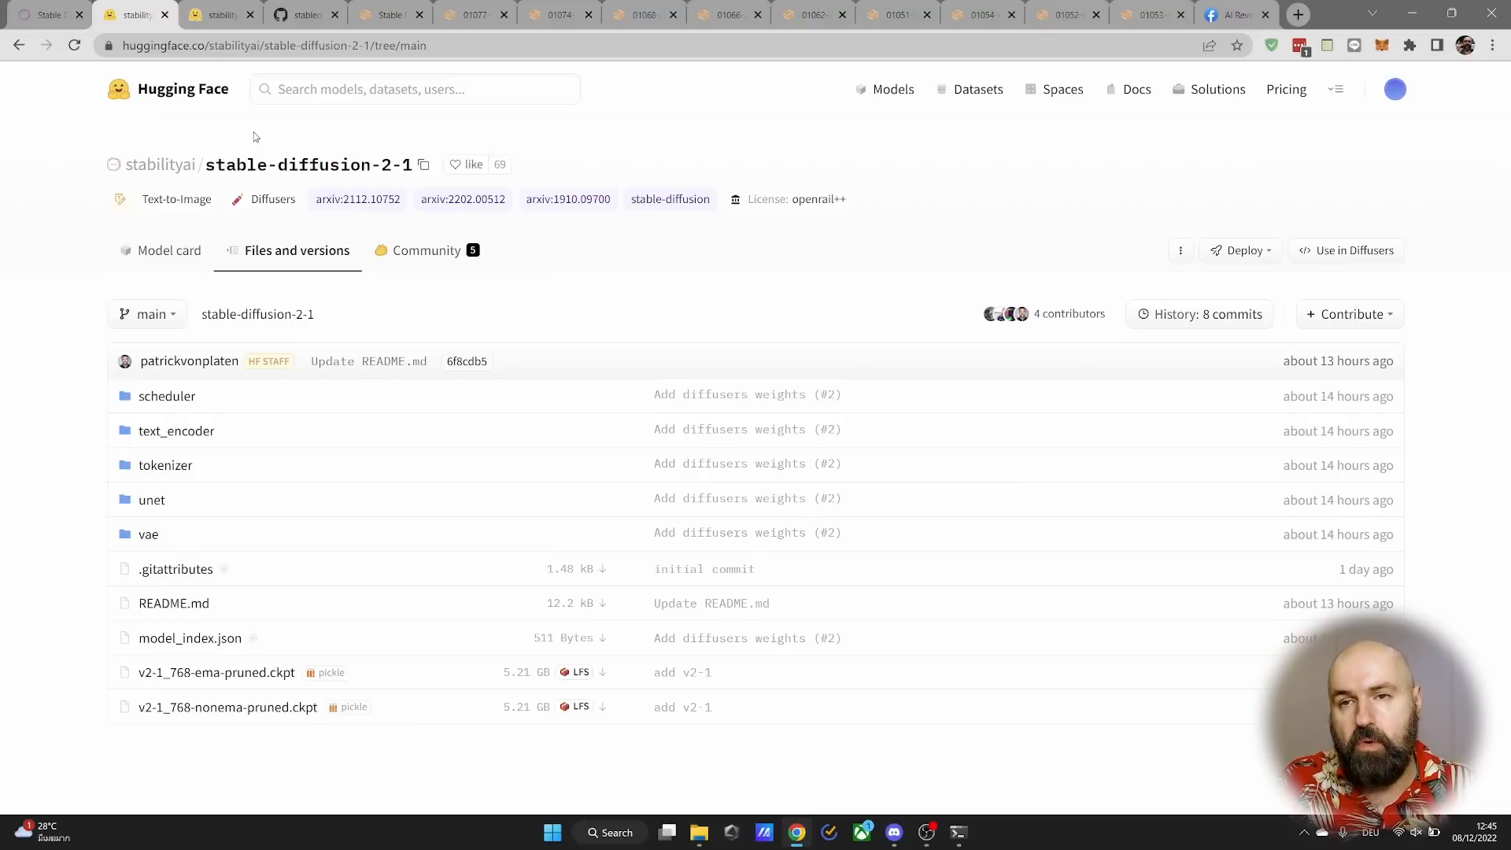
{"action": "key", "text": "ctrl+Tab"}
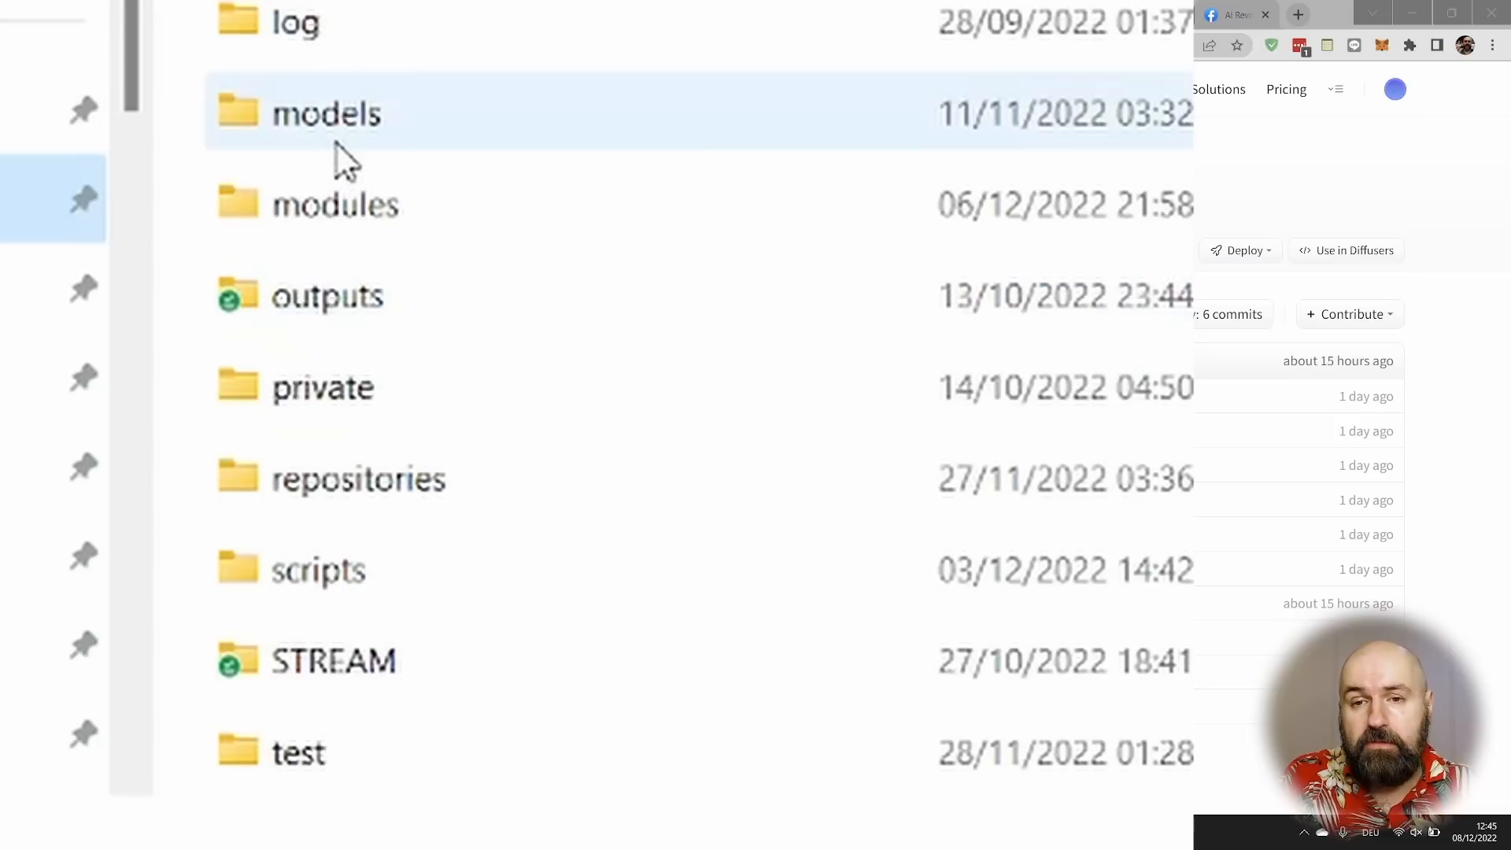
- Open the models > Stable-diffusion folder of SDLocal to view the checkpoint location, and return to the Hugging Face page
{"action": "double_click", "coordinate": [335, 140]}
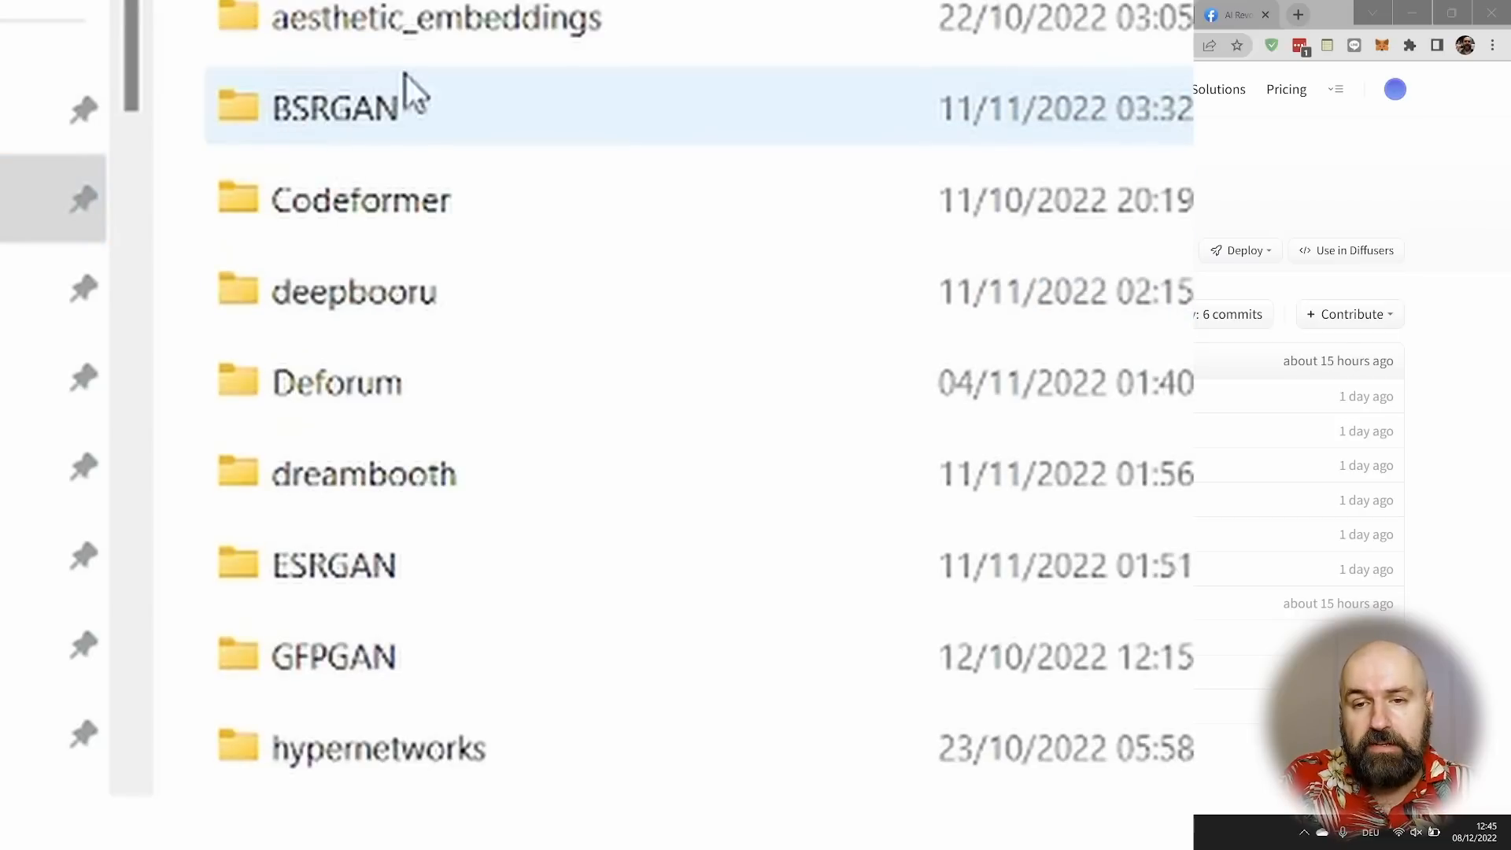
{"action": "scroll", "coordinate": [791, 455], "scroll_direction": "down", "scroll_amount": 3}
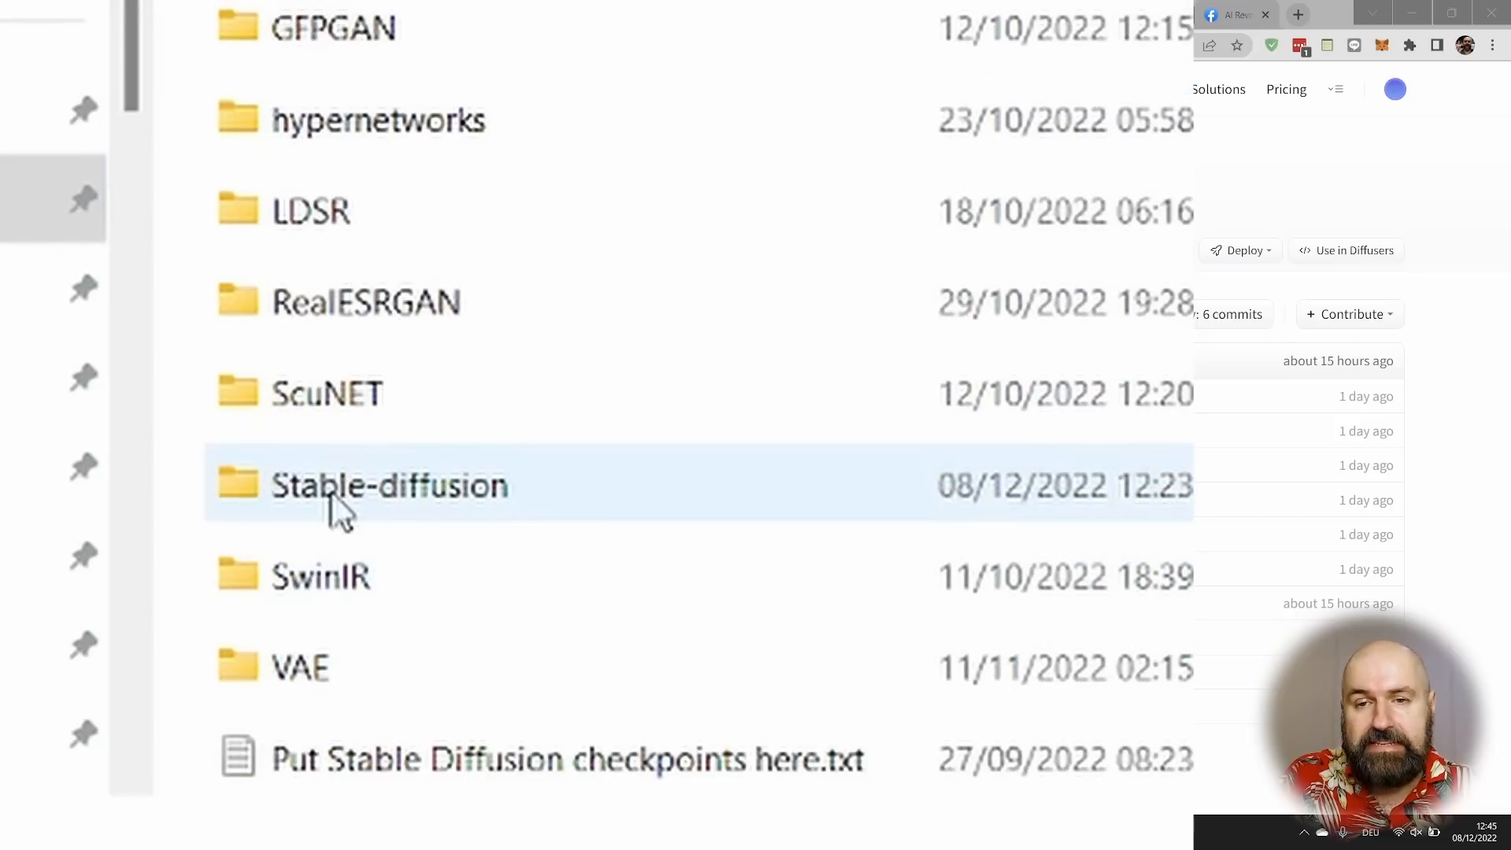
{"action": "left_click", "coordinate": [500, 496]}
{"action": "double_click", "coordinate": [499, 494]}
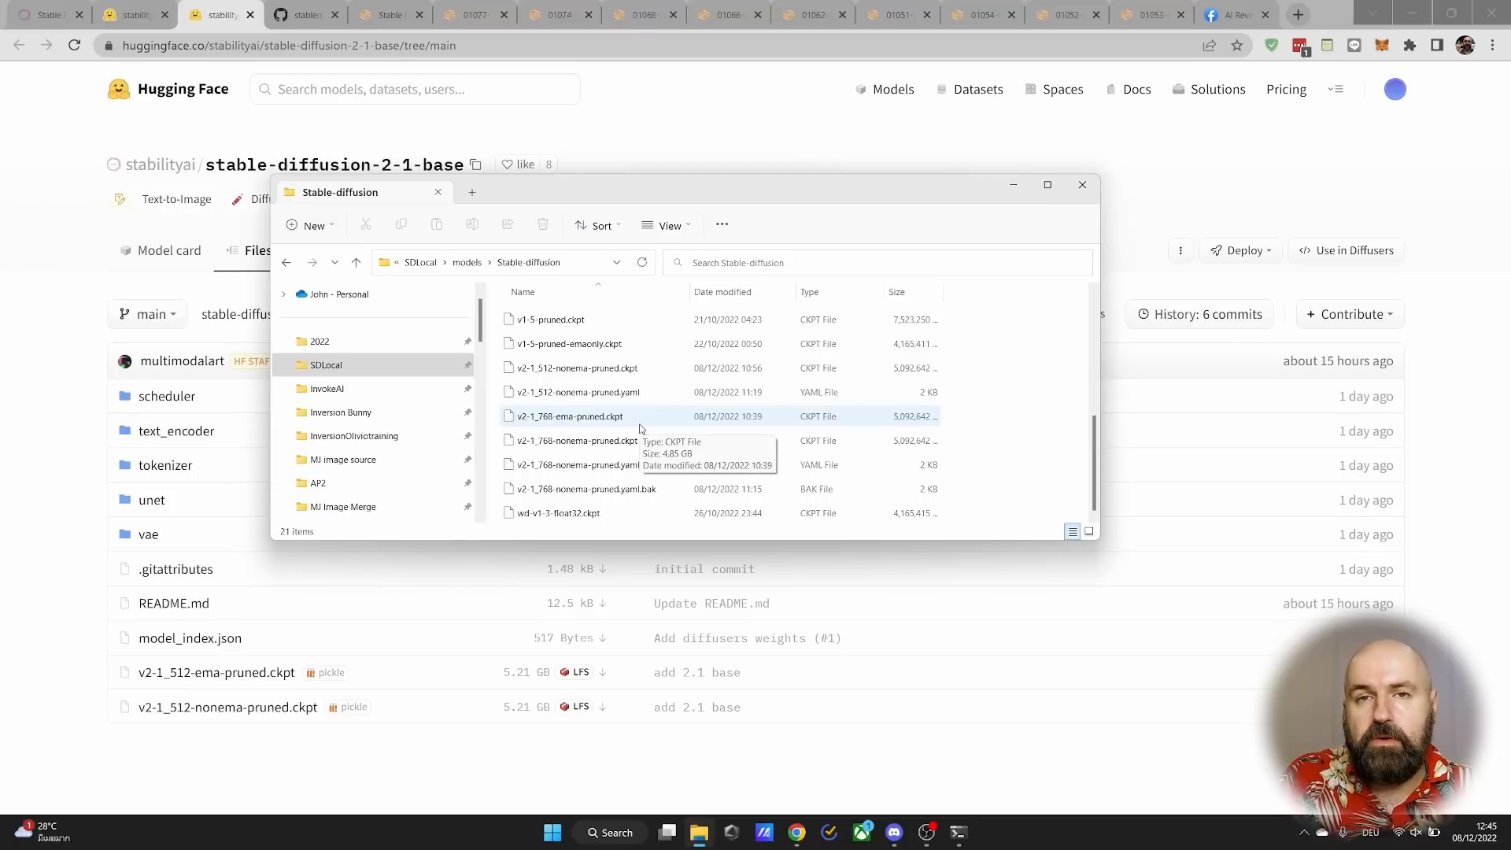
{"action": "left_click", "coordinate": [607, 145]}
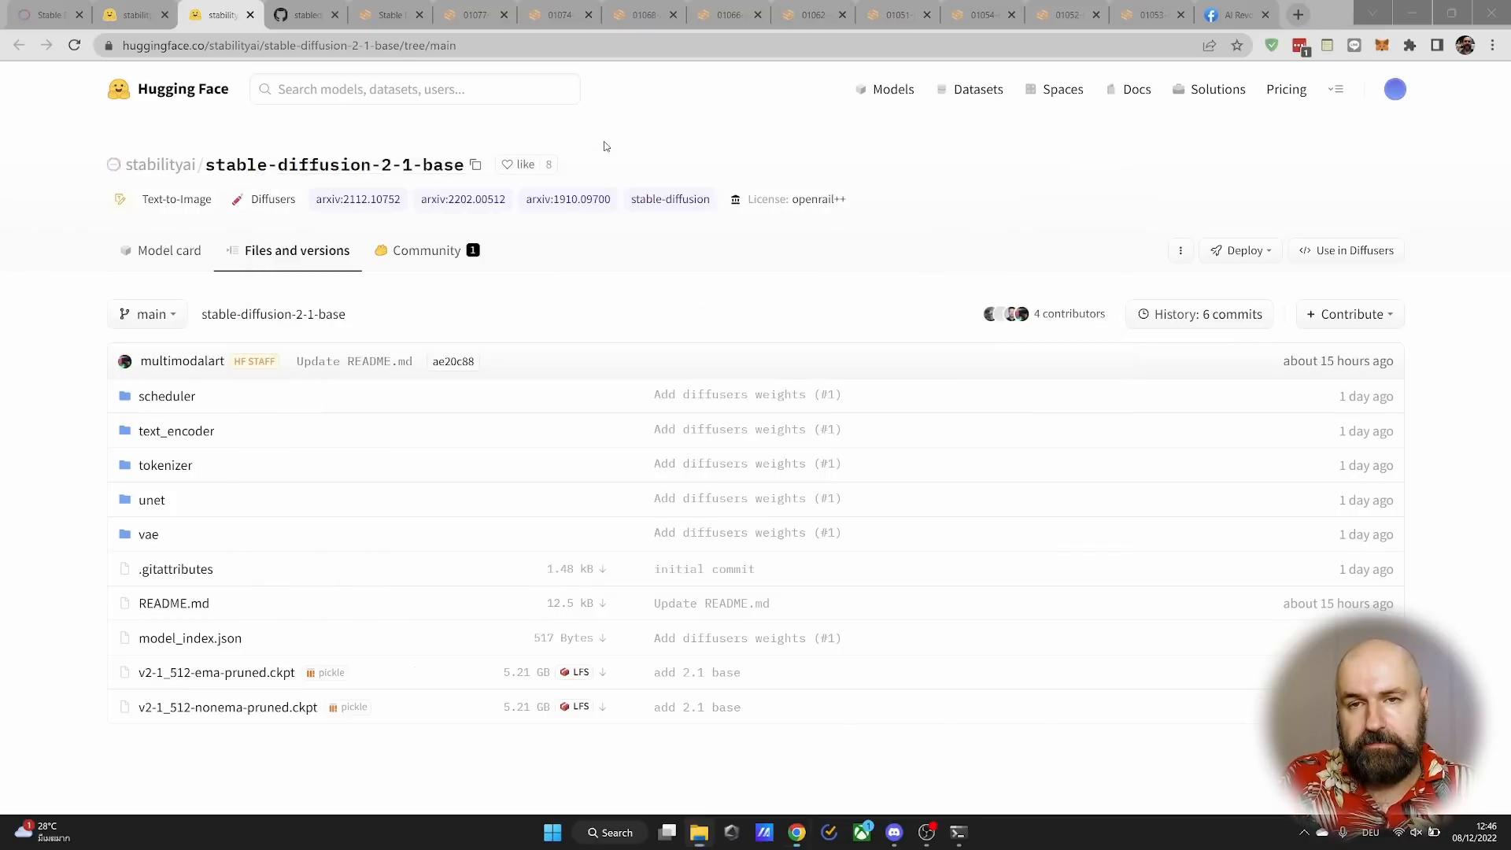
- Open v2-inference-v.yaml from the GitHub config list as raw text and save it into SDLocal's models > Stable-diffusion folder
{"action": "key", "text": "ctrl+Tab"}
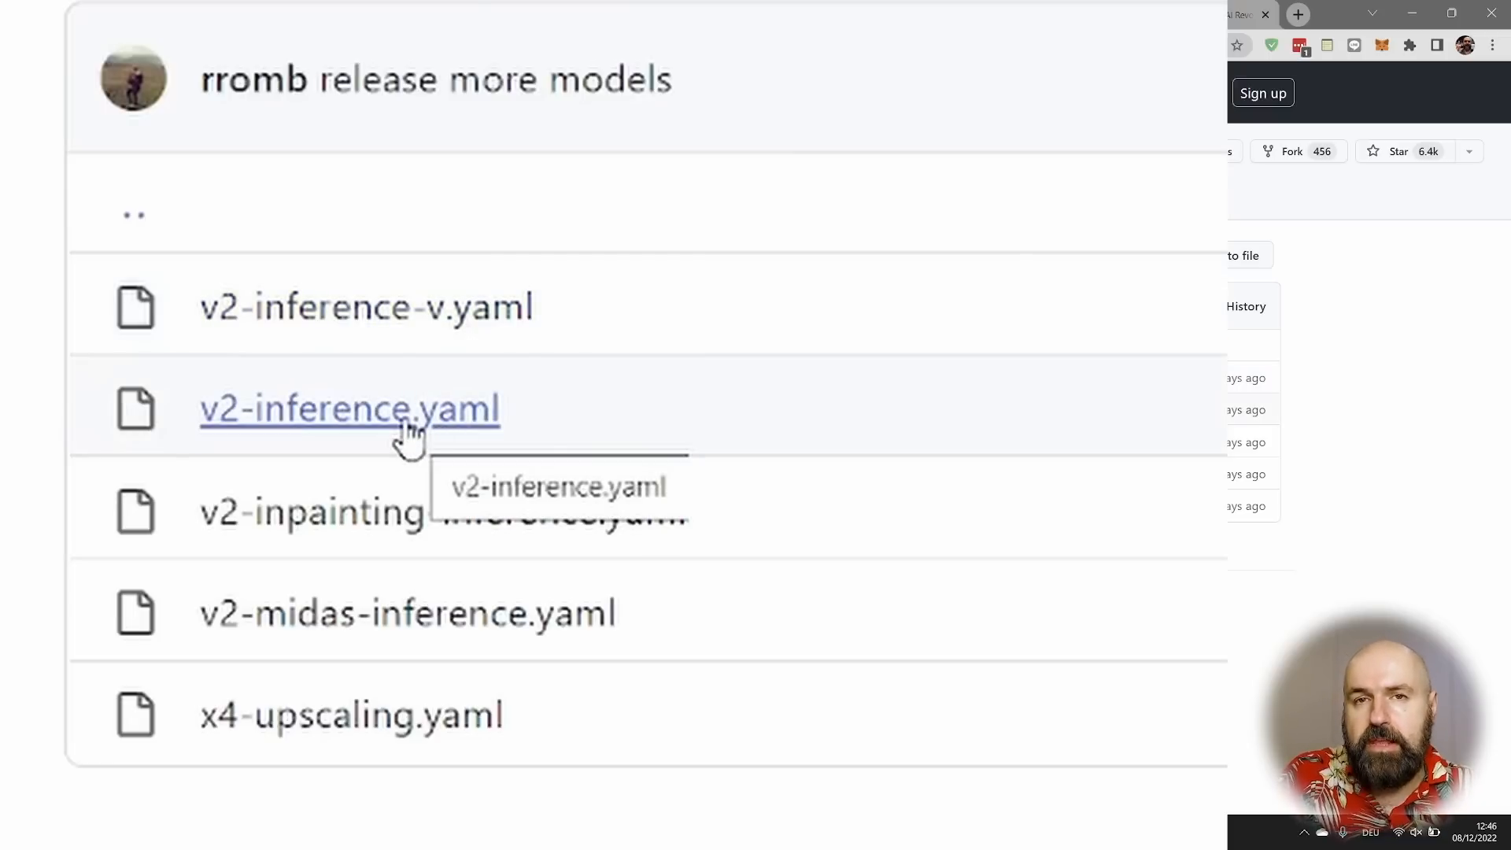
{"action": "right_click", "coordinate": [228, 312]}
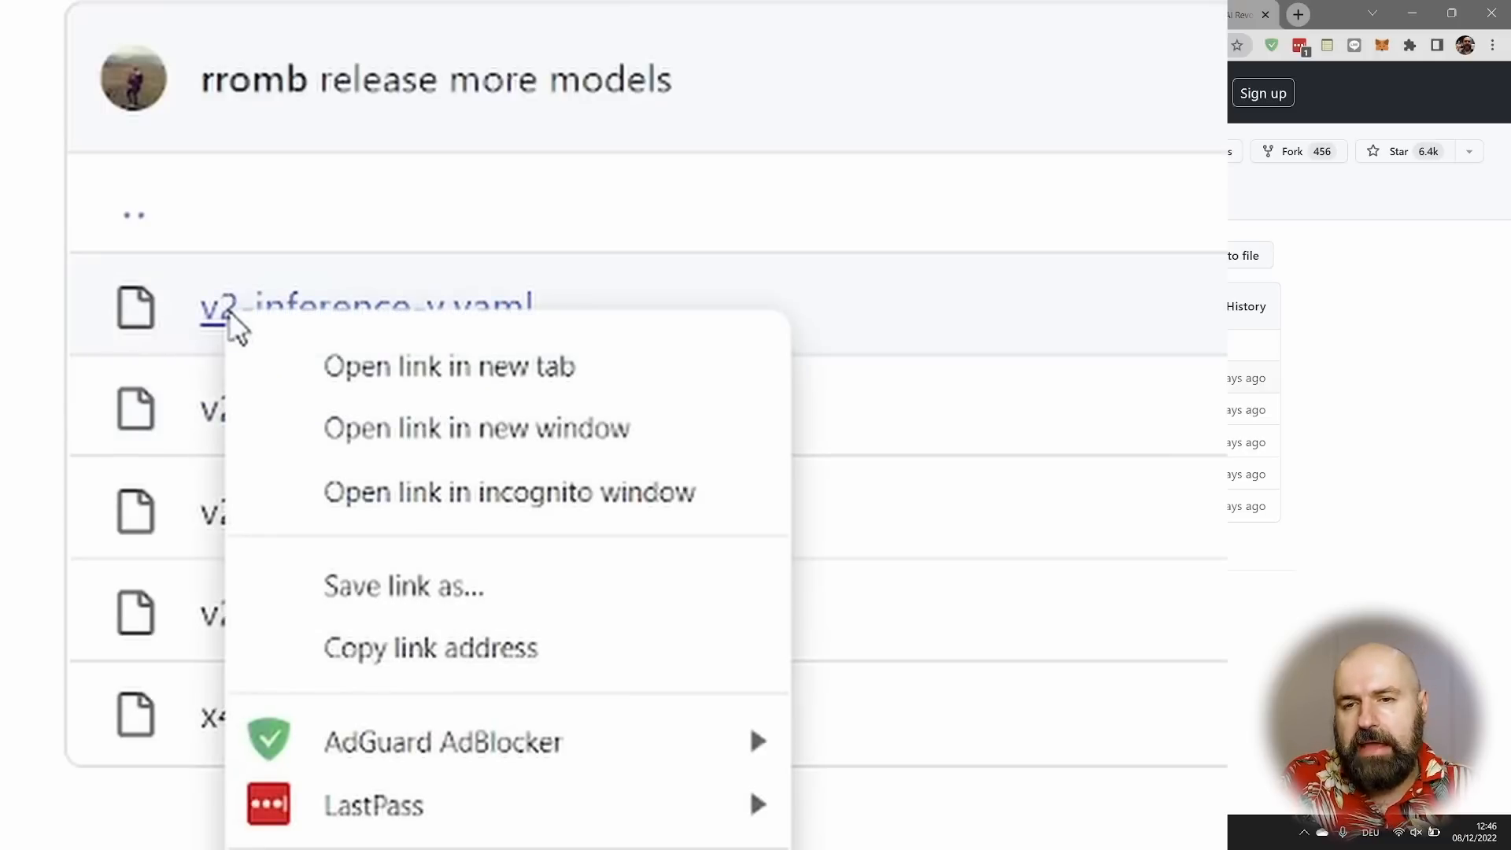
{"action": "left_click", "coordinate": [418, 597]}
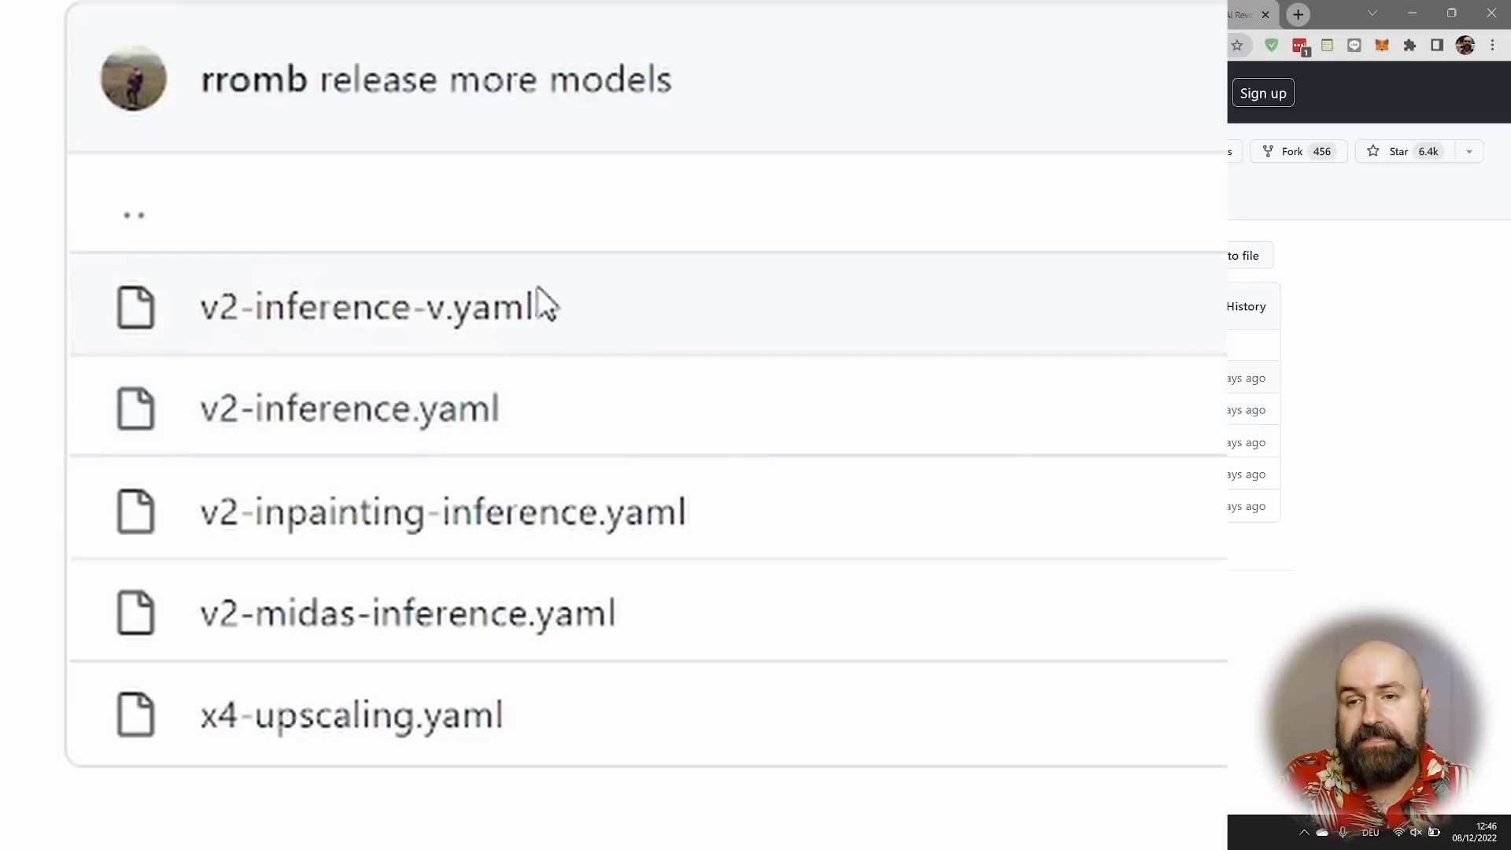
{"action": "left_click", "coordinate": [447, 315]}
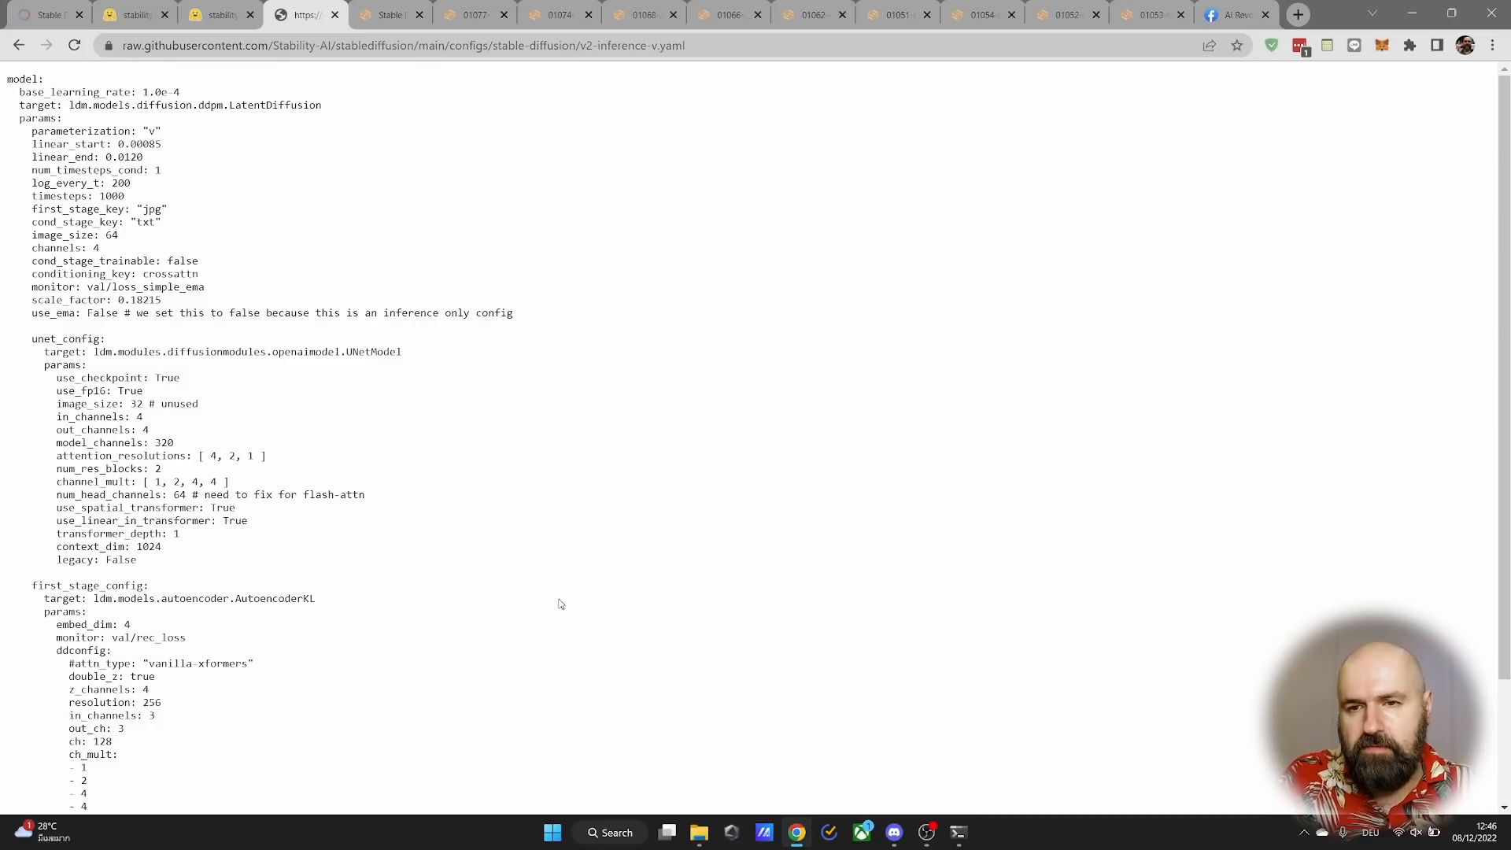
{"action": "right_click", "coordinate": [485, 425]}
{"action": "left_click", "coordinate": [540, 512]}
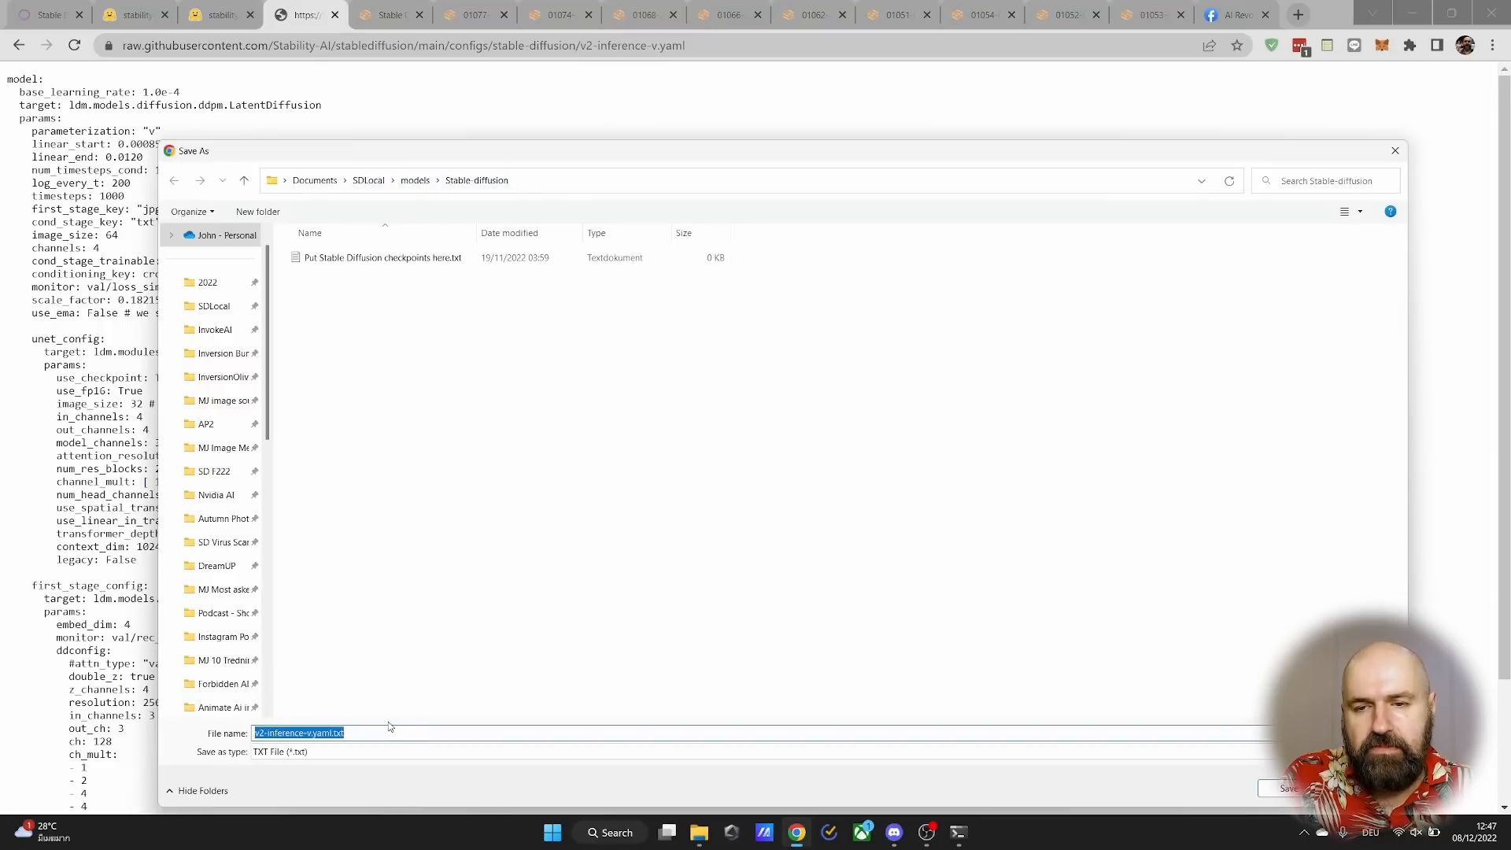
{"action": "left_click", "coordinate": [1288, 790]}
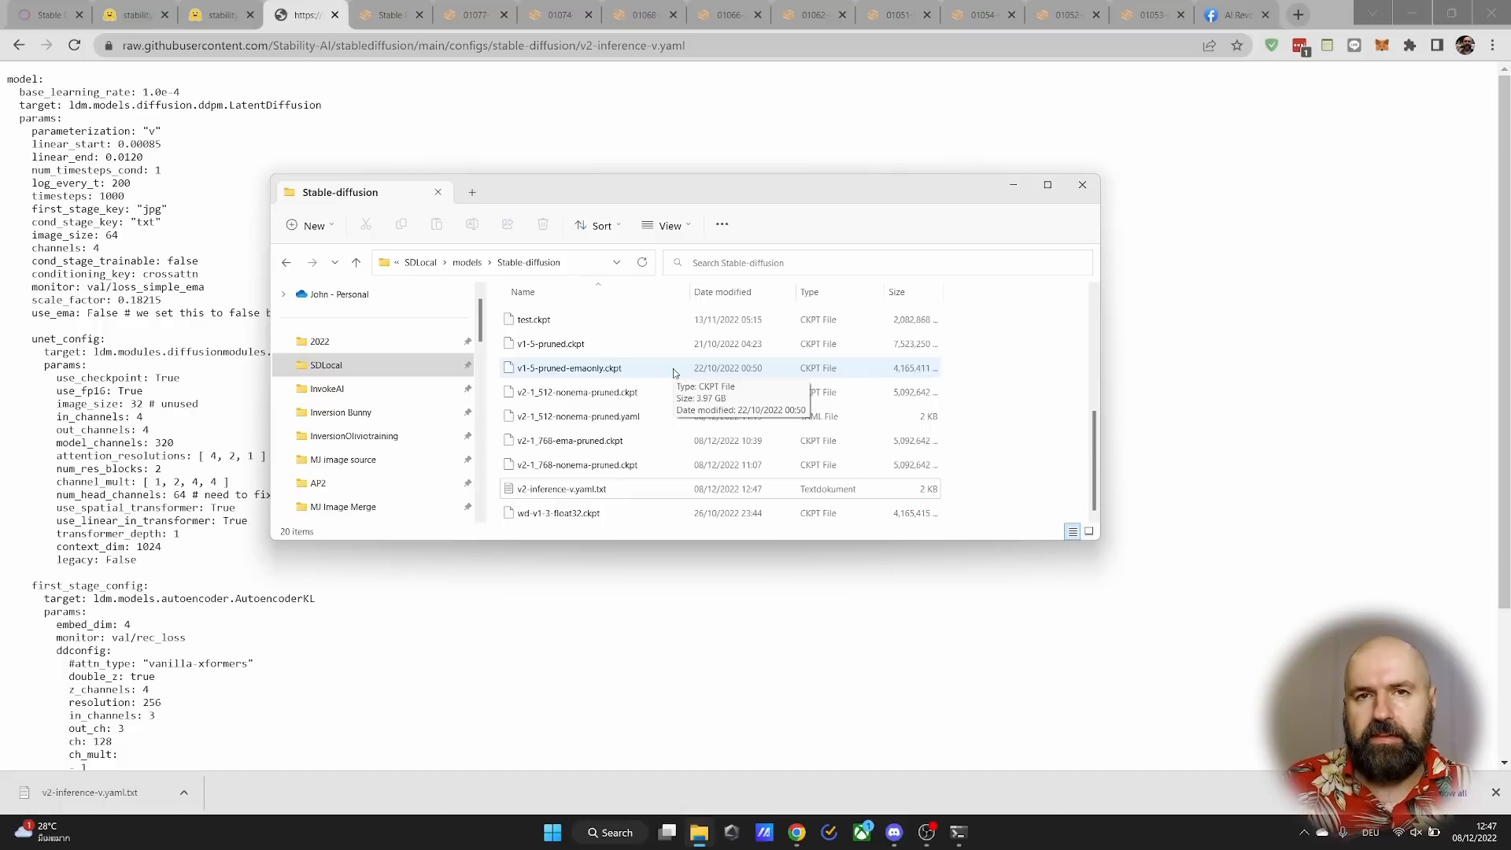
- Rename the downloaded v2-inference-v.yaml.txt to v2-inference-v.yaml and accept the extension change
{"action": "left_click", "coordinate": [580, 490]}
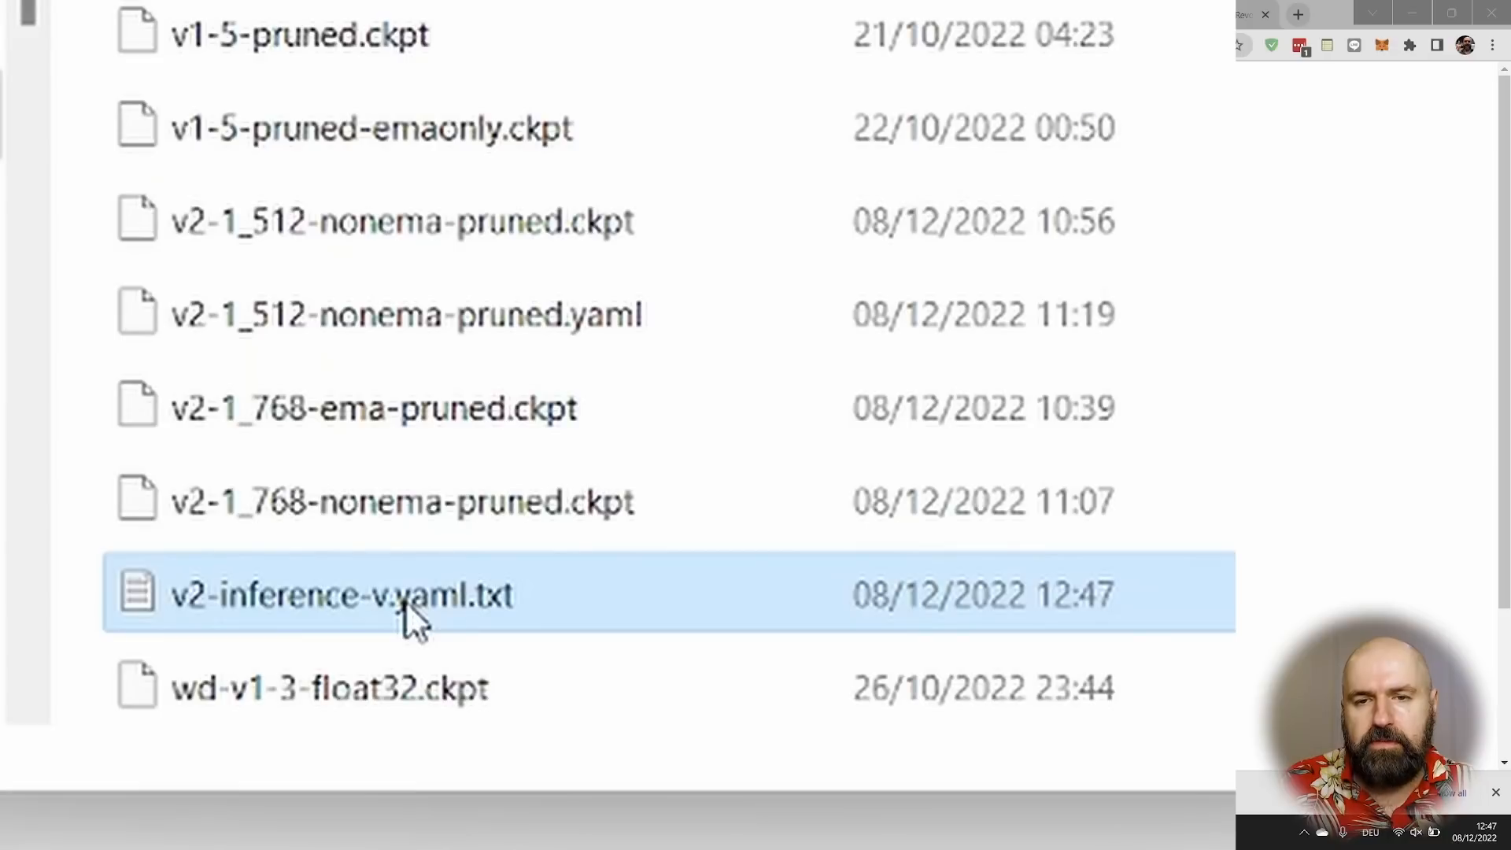
{"action": "left_click", "coordinate": [580, 494]}
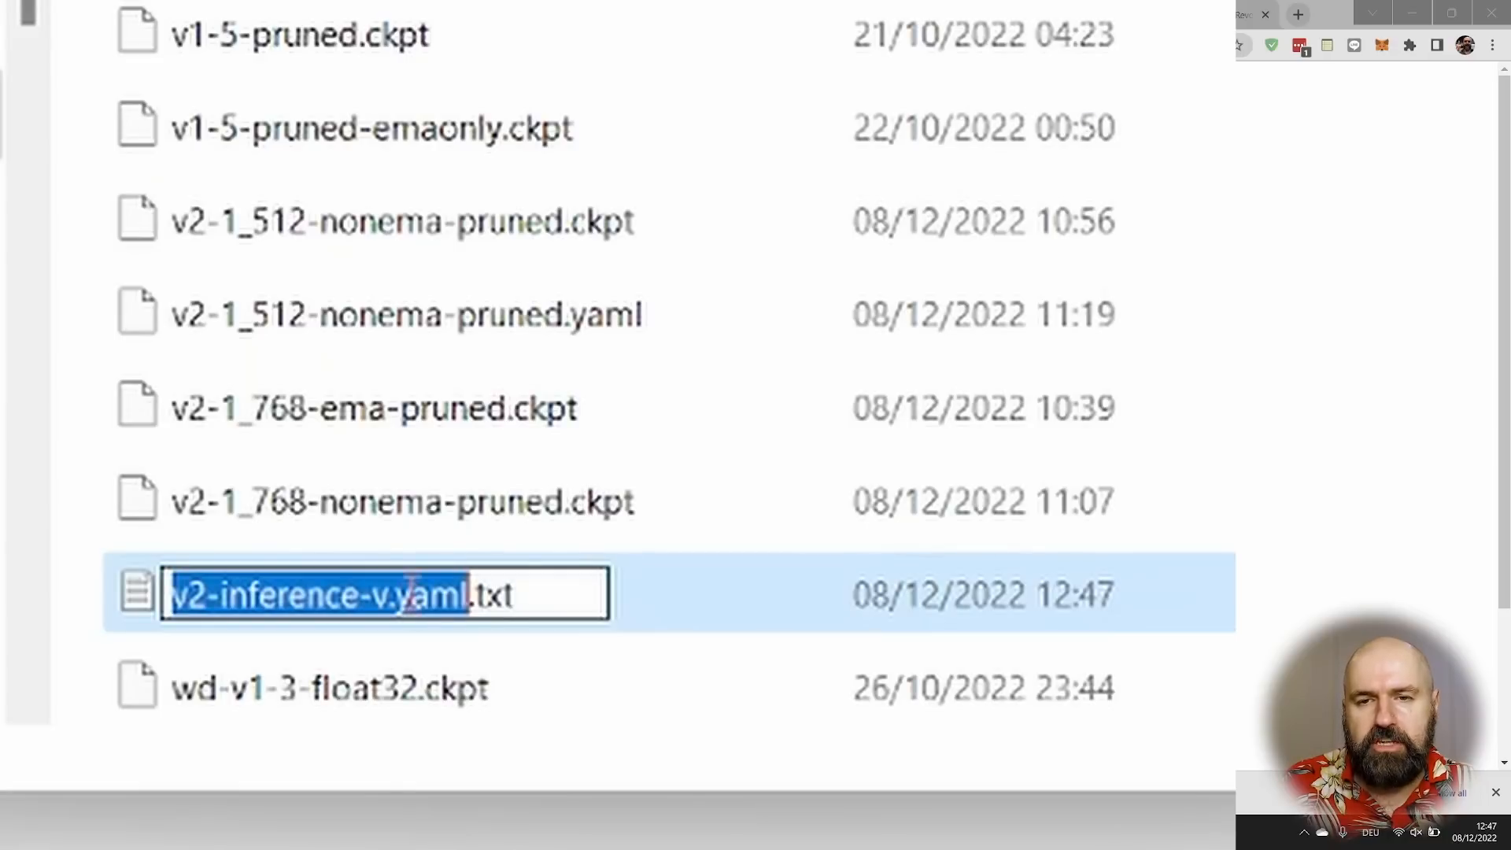
{"action": "left_click", "coordinate": [538, 588]}
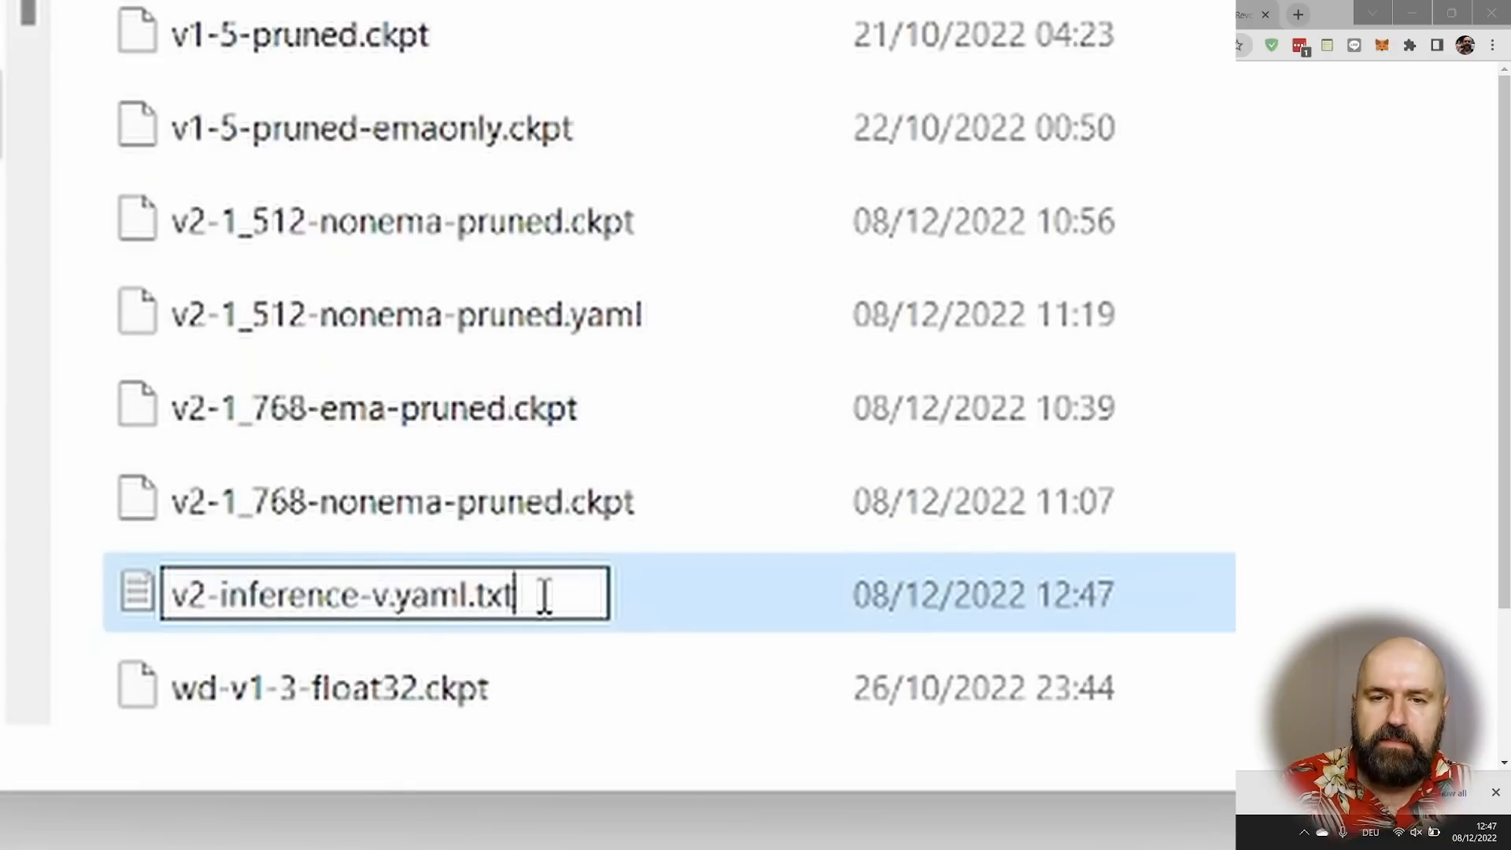
{"action": "key", "text": "BackSpace"}
{"action": "key", "text": "BackSpace"}
{"action": "key", "text": "BackSpace"}
{"action": "key", "text": "BackSpace"}
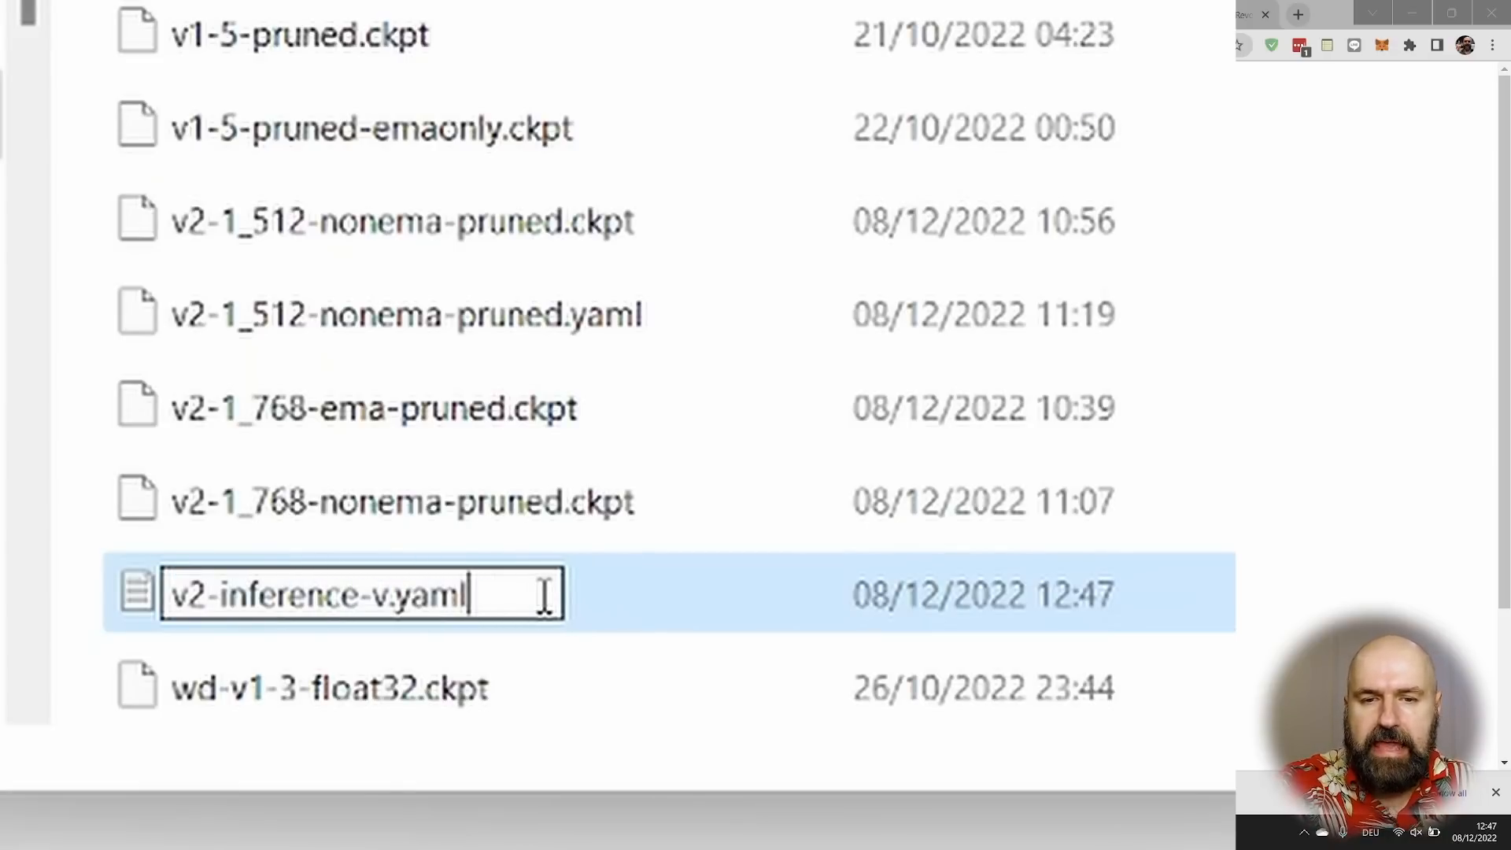
{"action": "key", "text": "Return"}
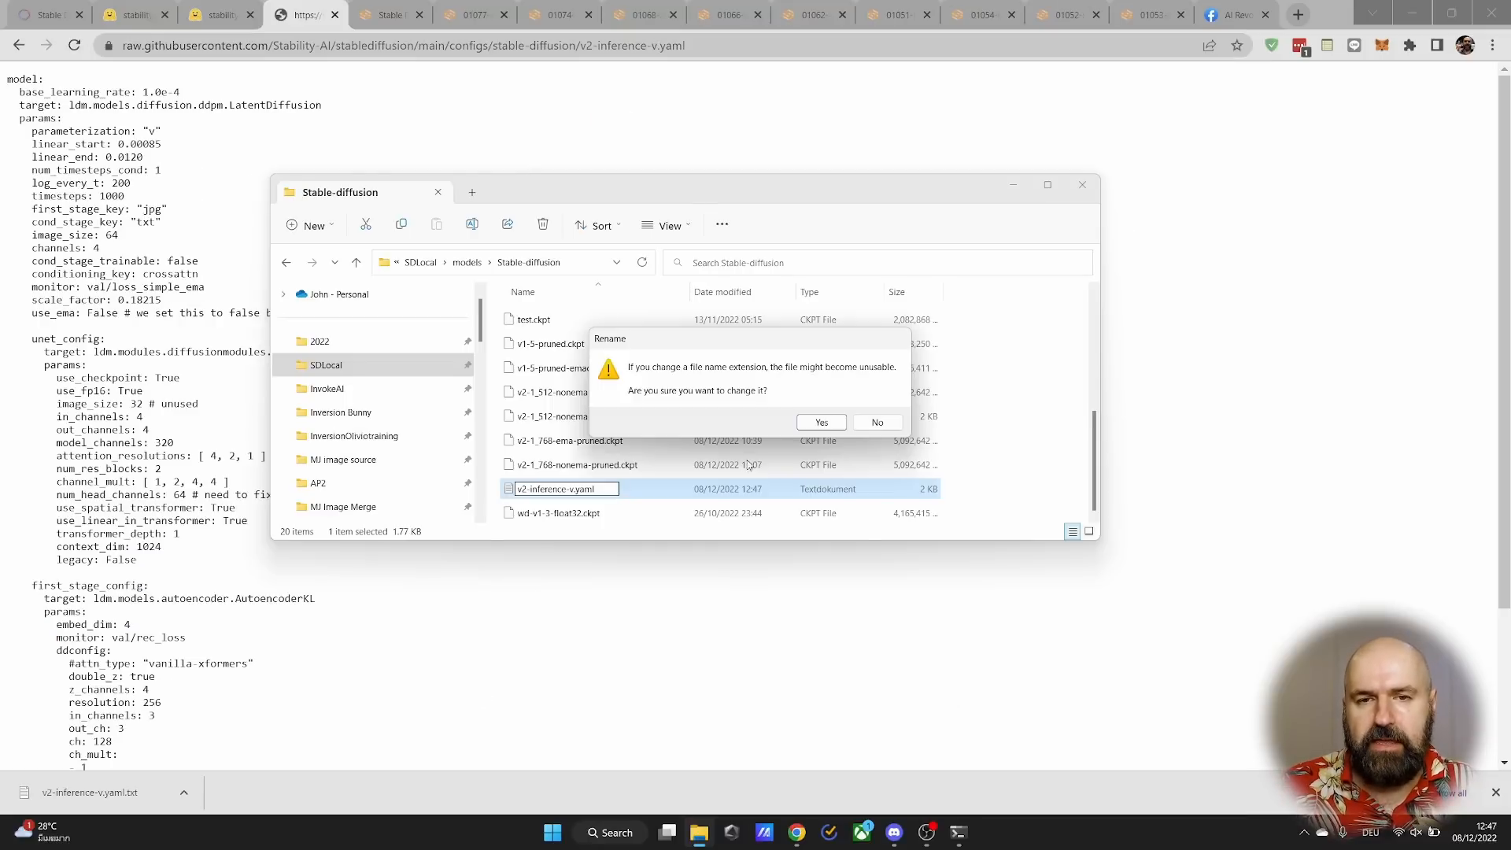
{"action": "left_click", "coordinate": [826, 423]}
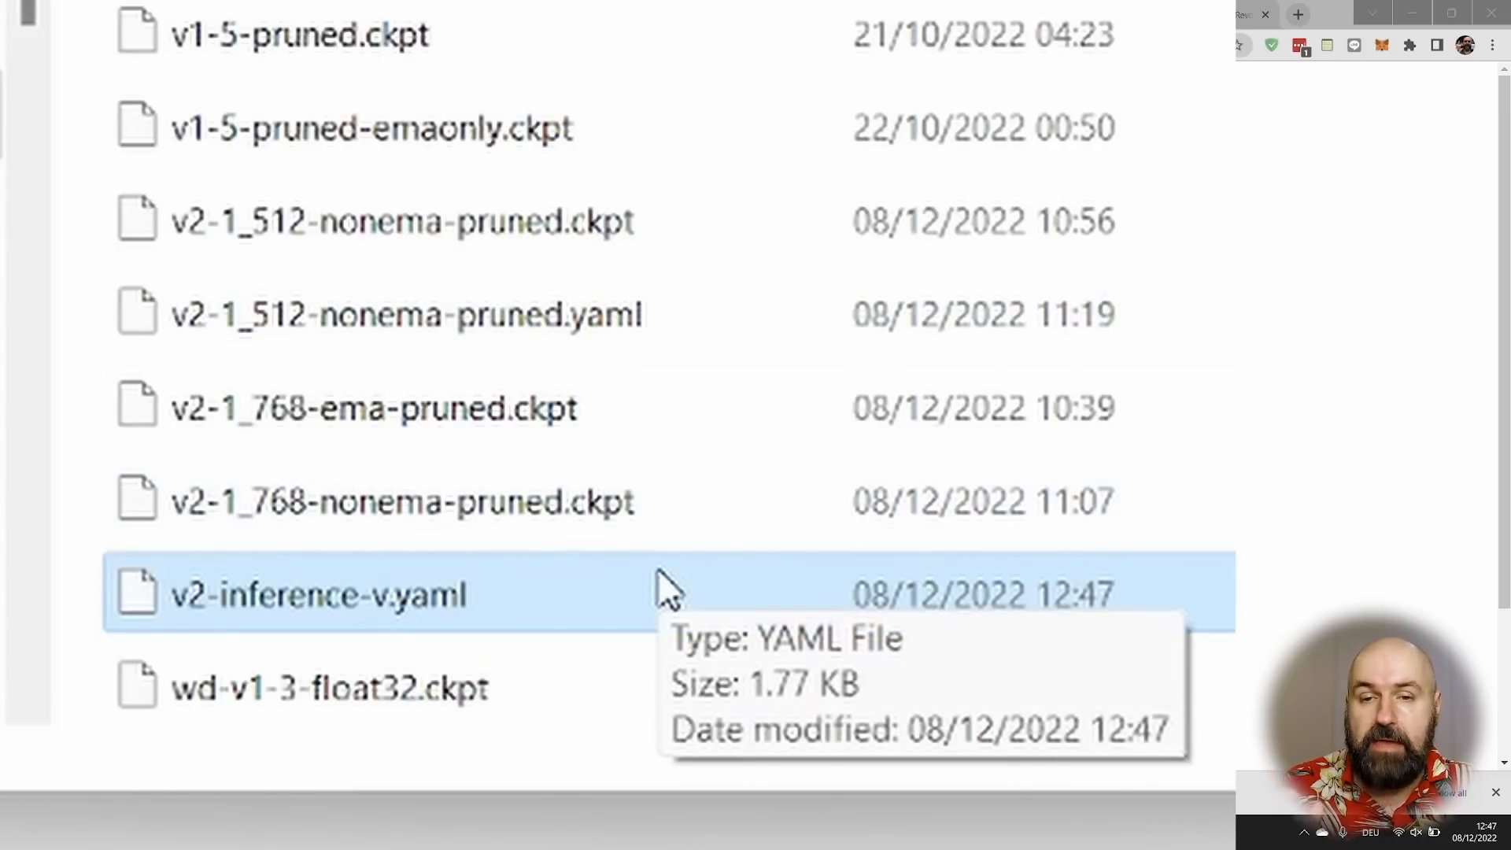
- Rename v2-inference-v.yaml to v2-1_768-nonema-pruned.yaml, copying the base name from the matching 768 nonema checkpoint file
{"action": "left_click", "coordinate": [351, 514]}
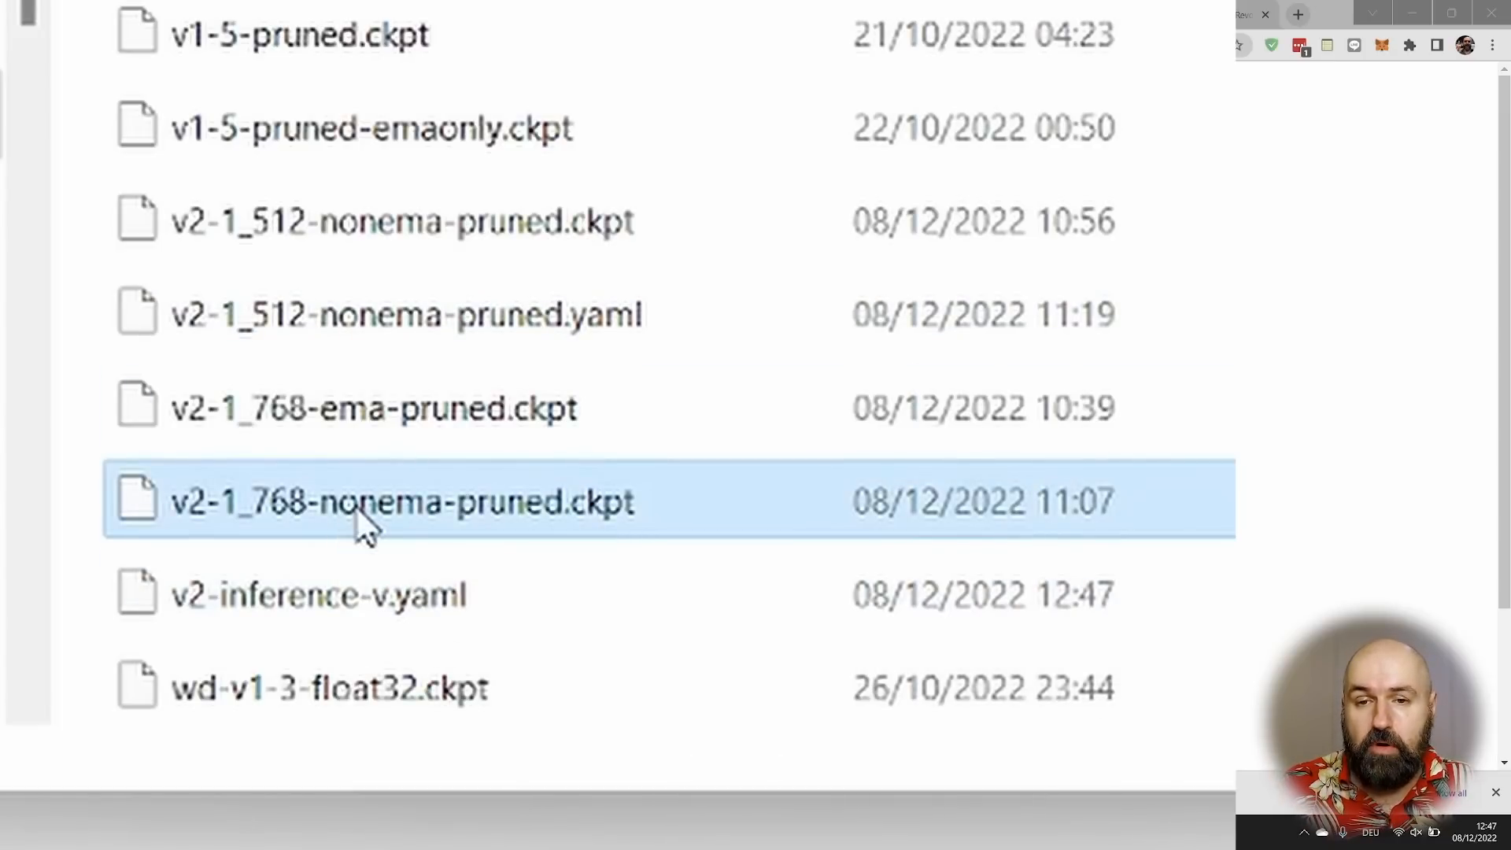
{"action": "left_click", "coordinate": [358, 510]}
{"action": "key", "text": "ctrl+c"}
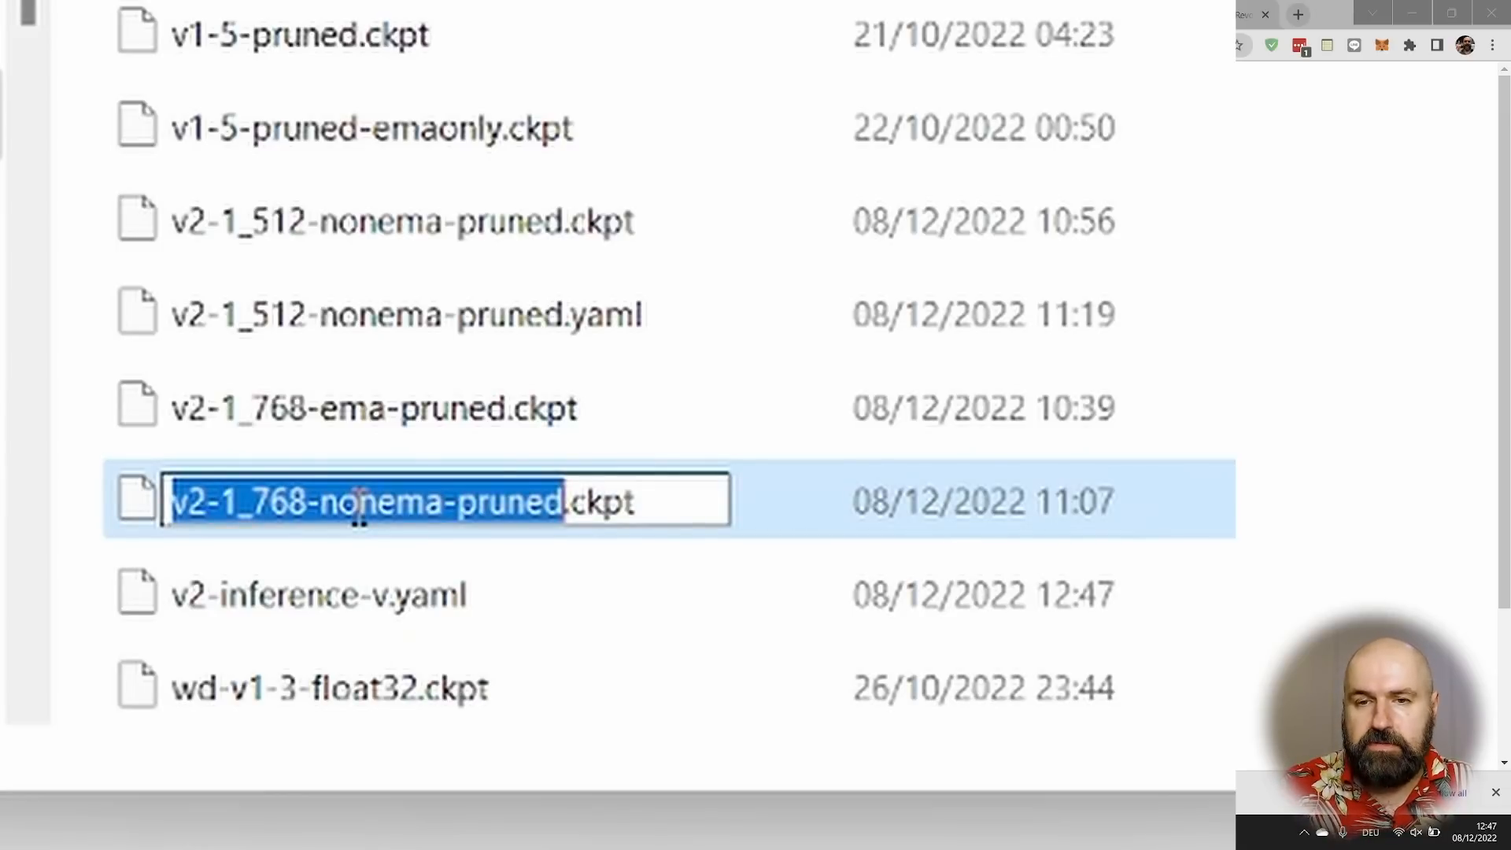
{"action": "left_click", "coordinate": [342, 600]}
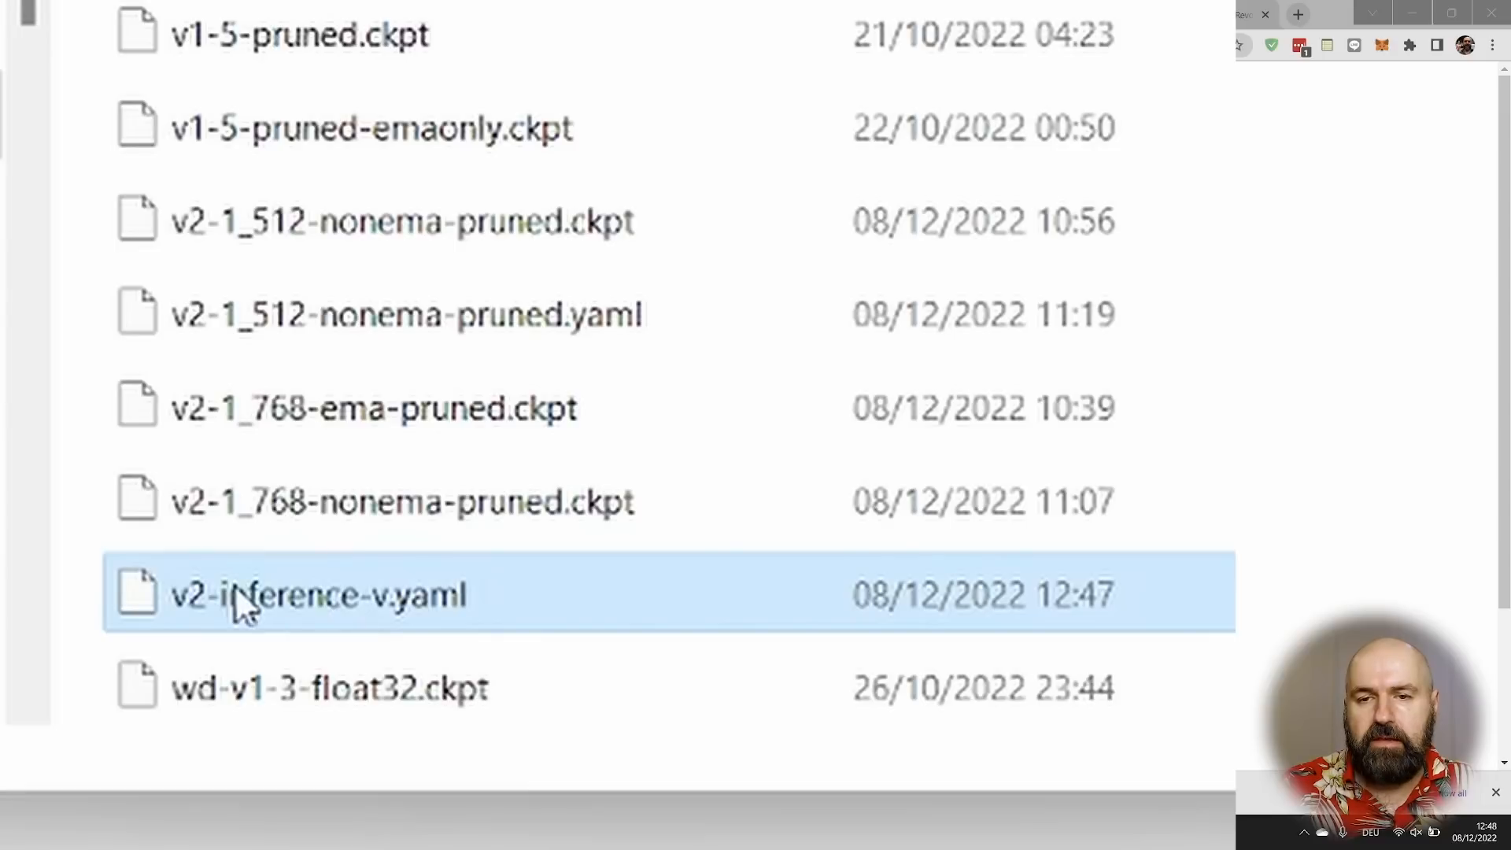
{"action": "left_click", "coordinate": [414, 592]}
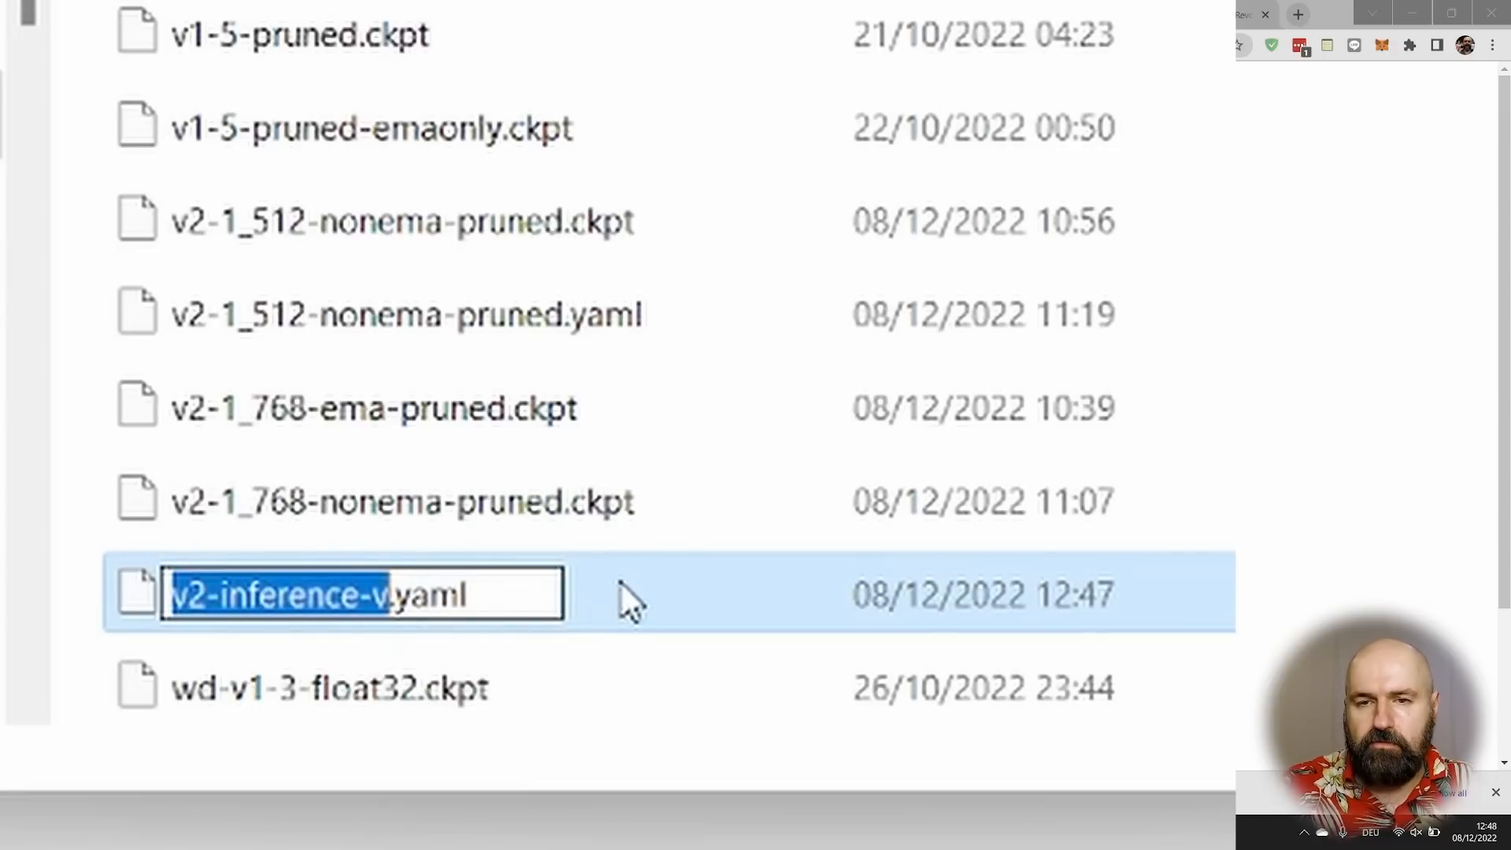
{"action": "key", "text": "ctrl+v"}
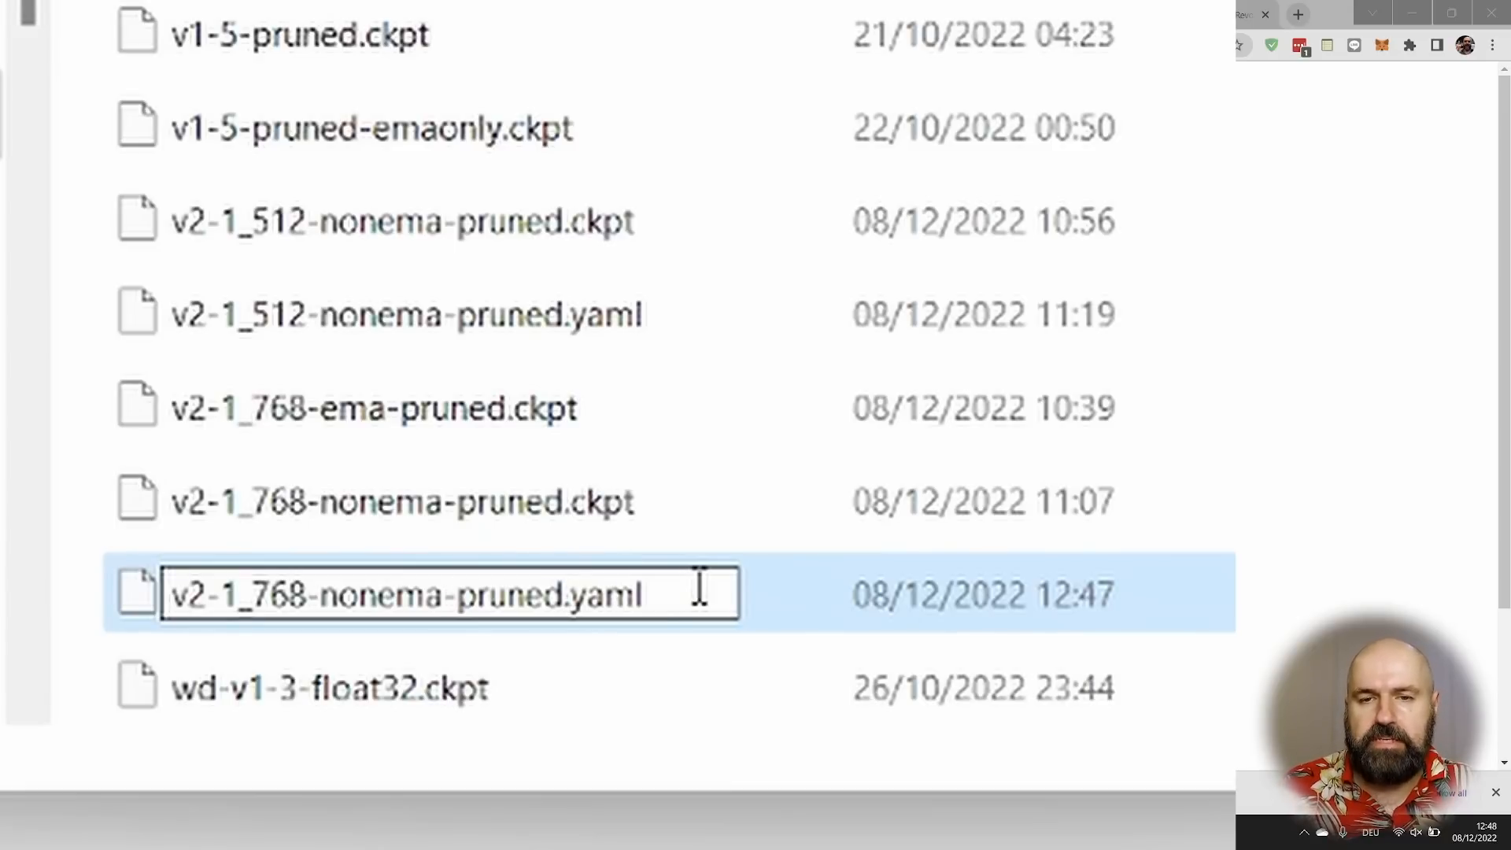
{"action": "key", "text": "Return"}
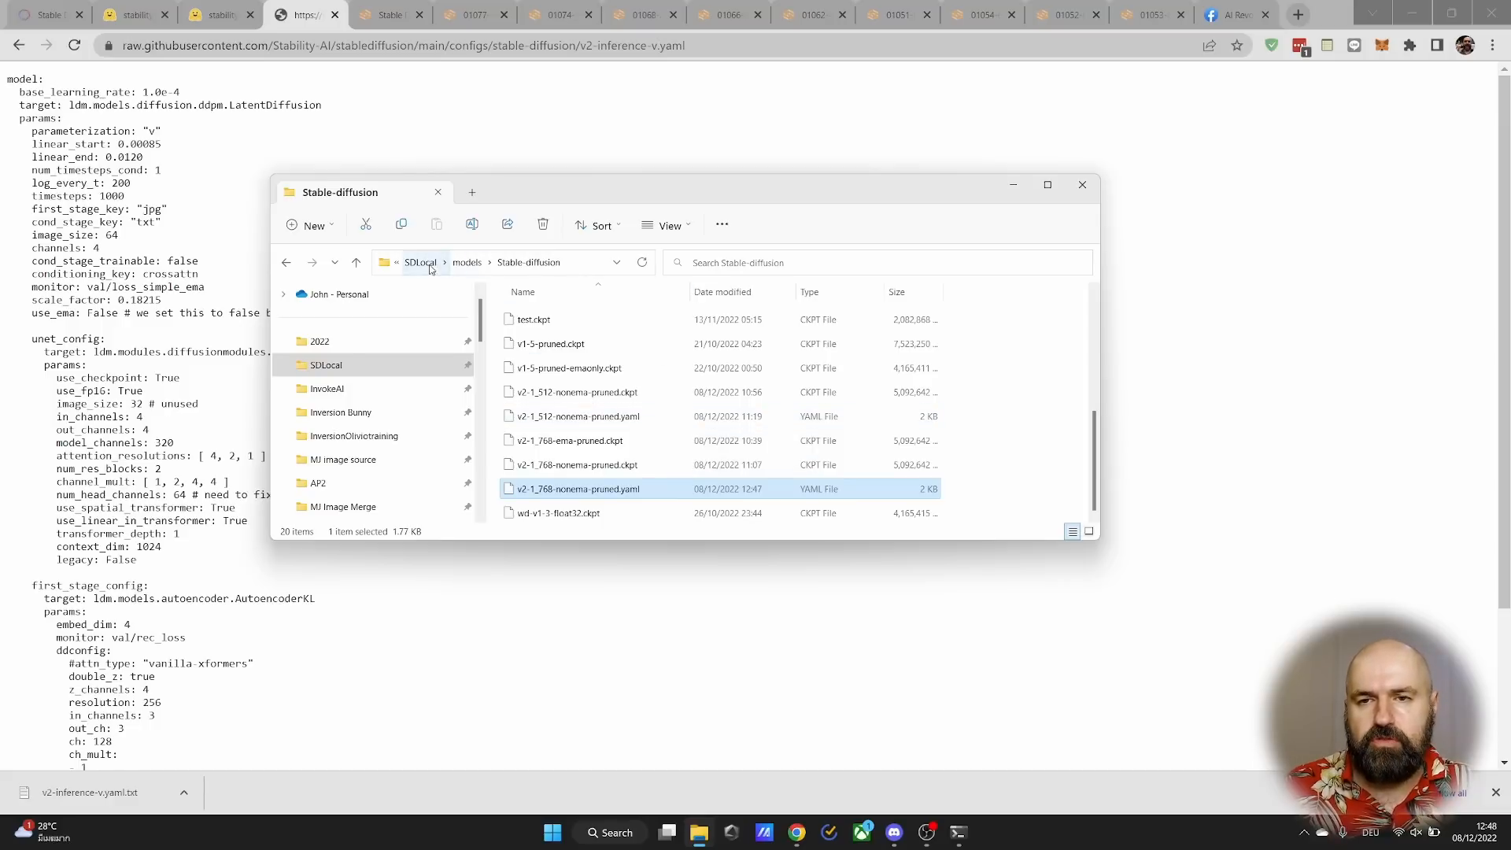
- Open webui-user.bat from the SDLocal folder for editing and examine the --no-half argument in COMMANDLINE_ARGS, leaving the text unedited
{"action": "left_click", "coordinate": [431, 264]}
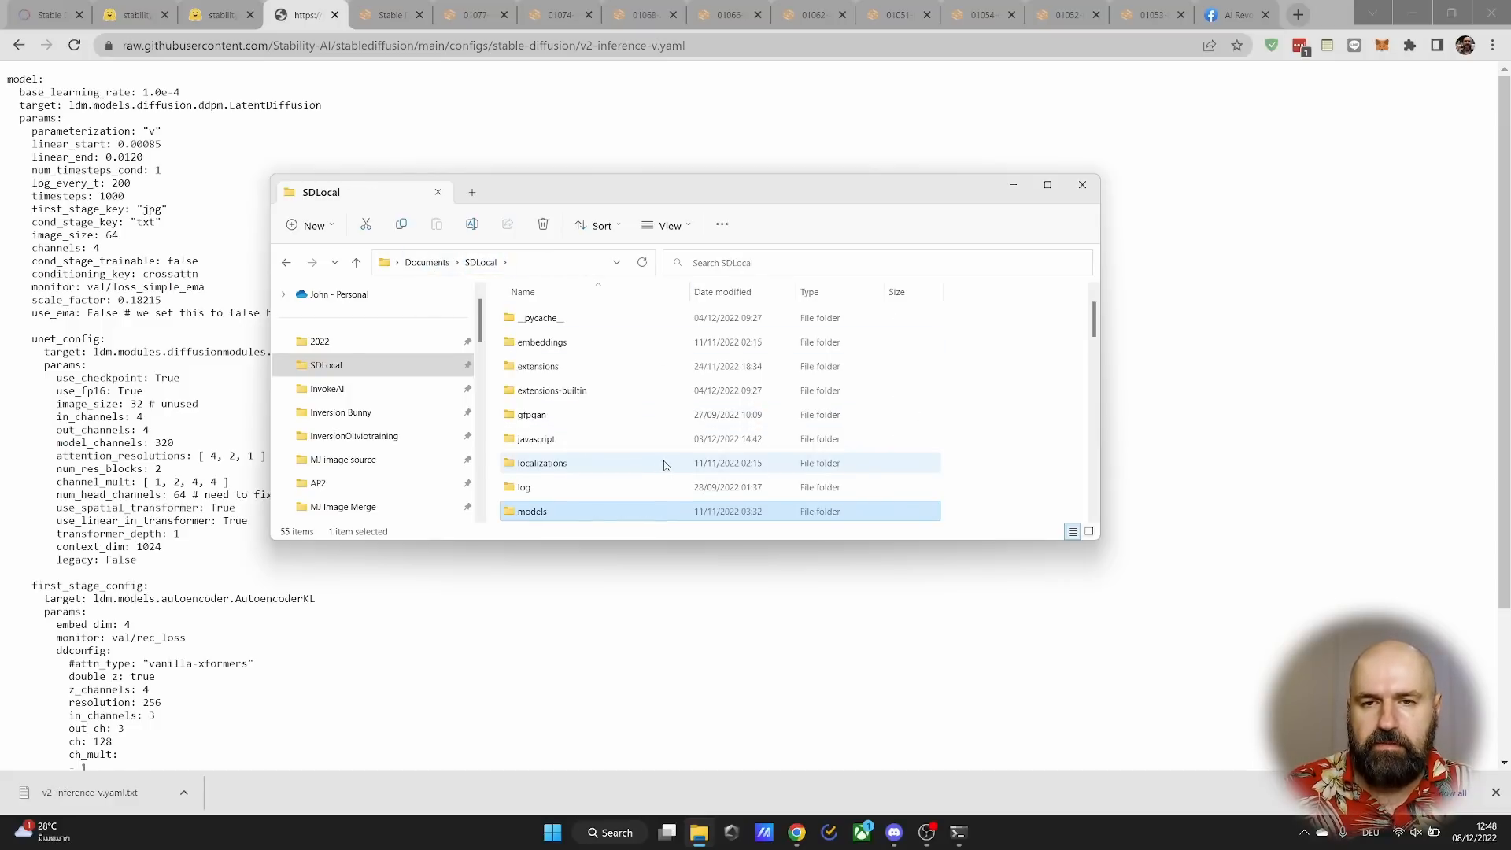
{"action": "scroll", "coordinate": [696, 461], "scroll_direction": "down", "scroll_amount": 15}
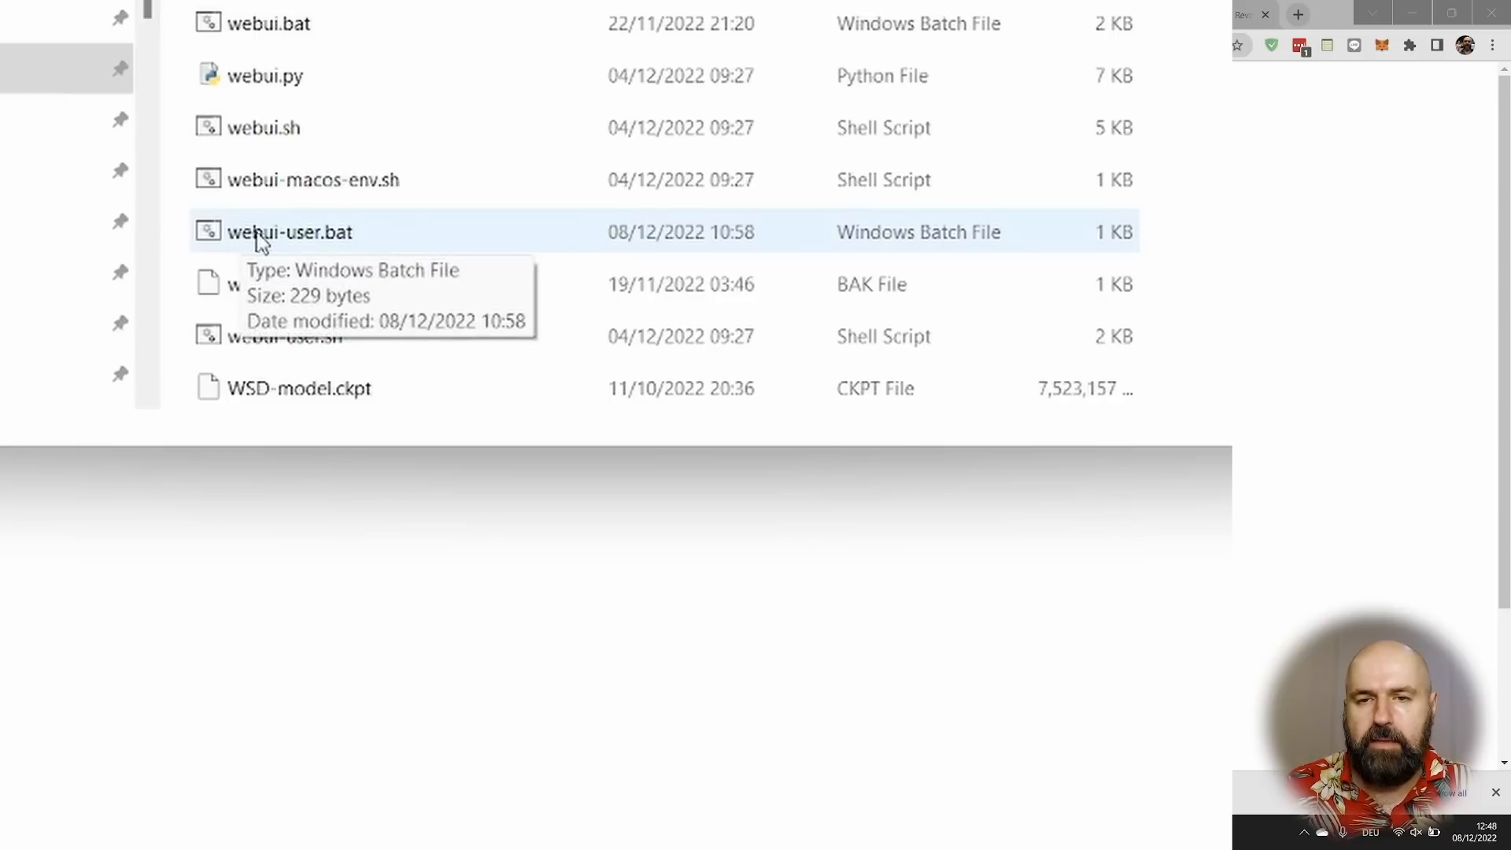
{"action": "right_click", "coordinate": [306, 240]}
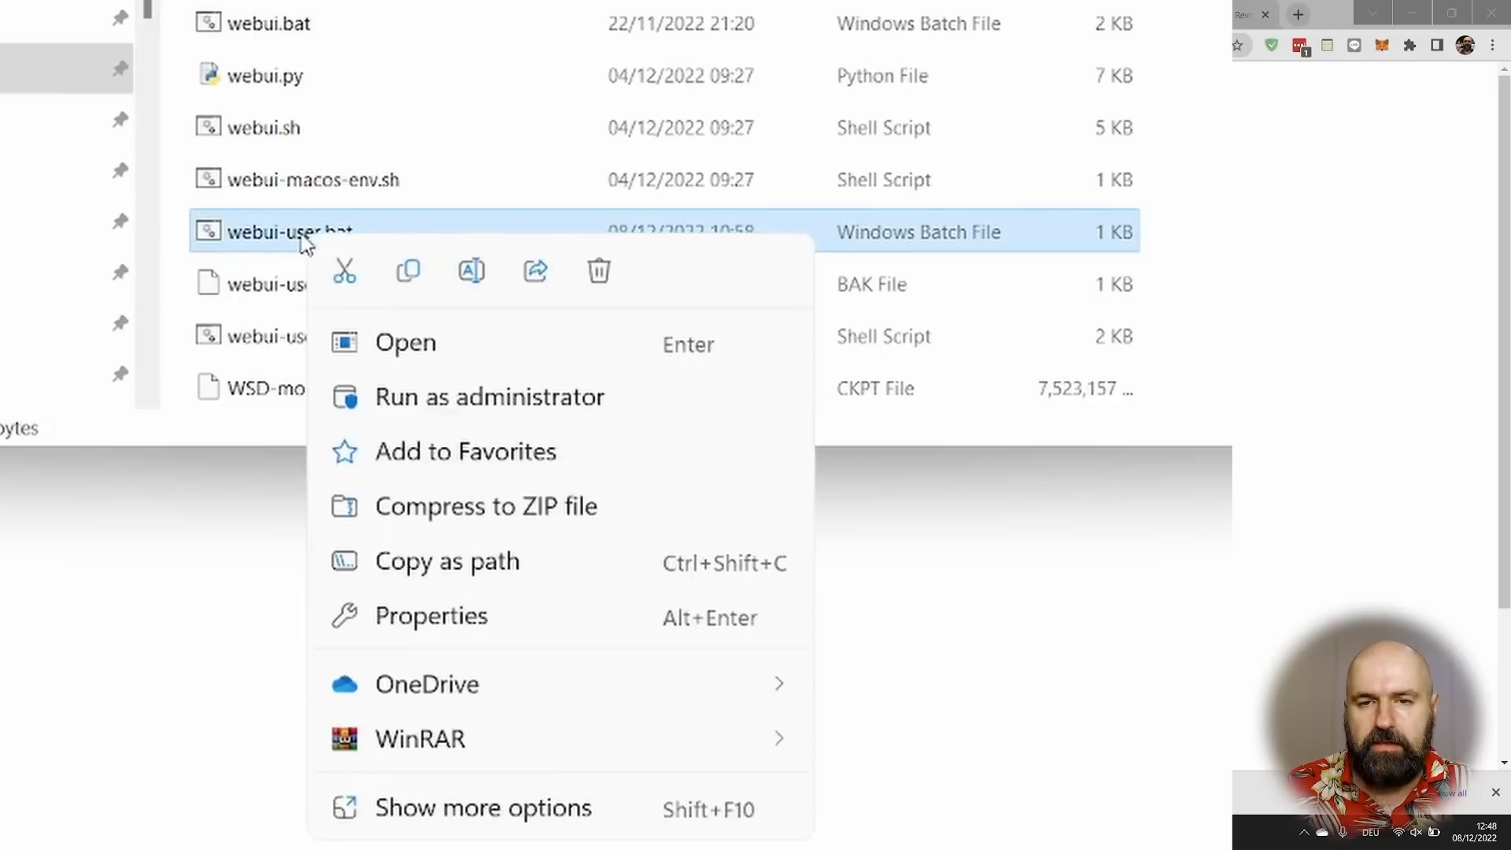
{"action": "left_click", "coordinate": [497, 811]}
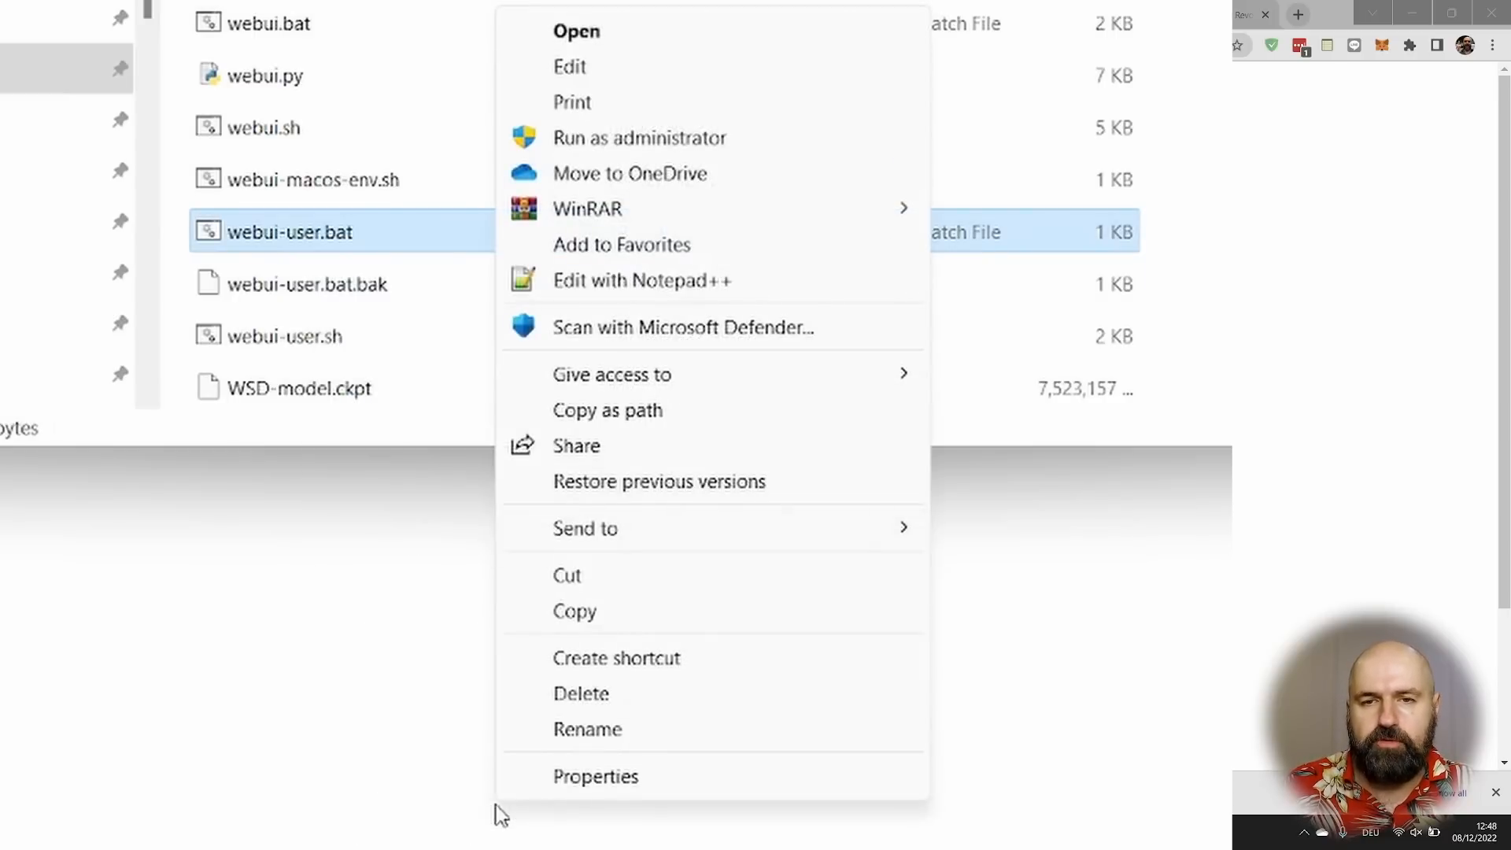
{"action": "left_click", "coordinate": [614, 72]}
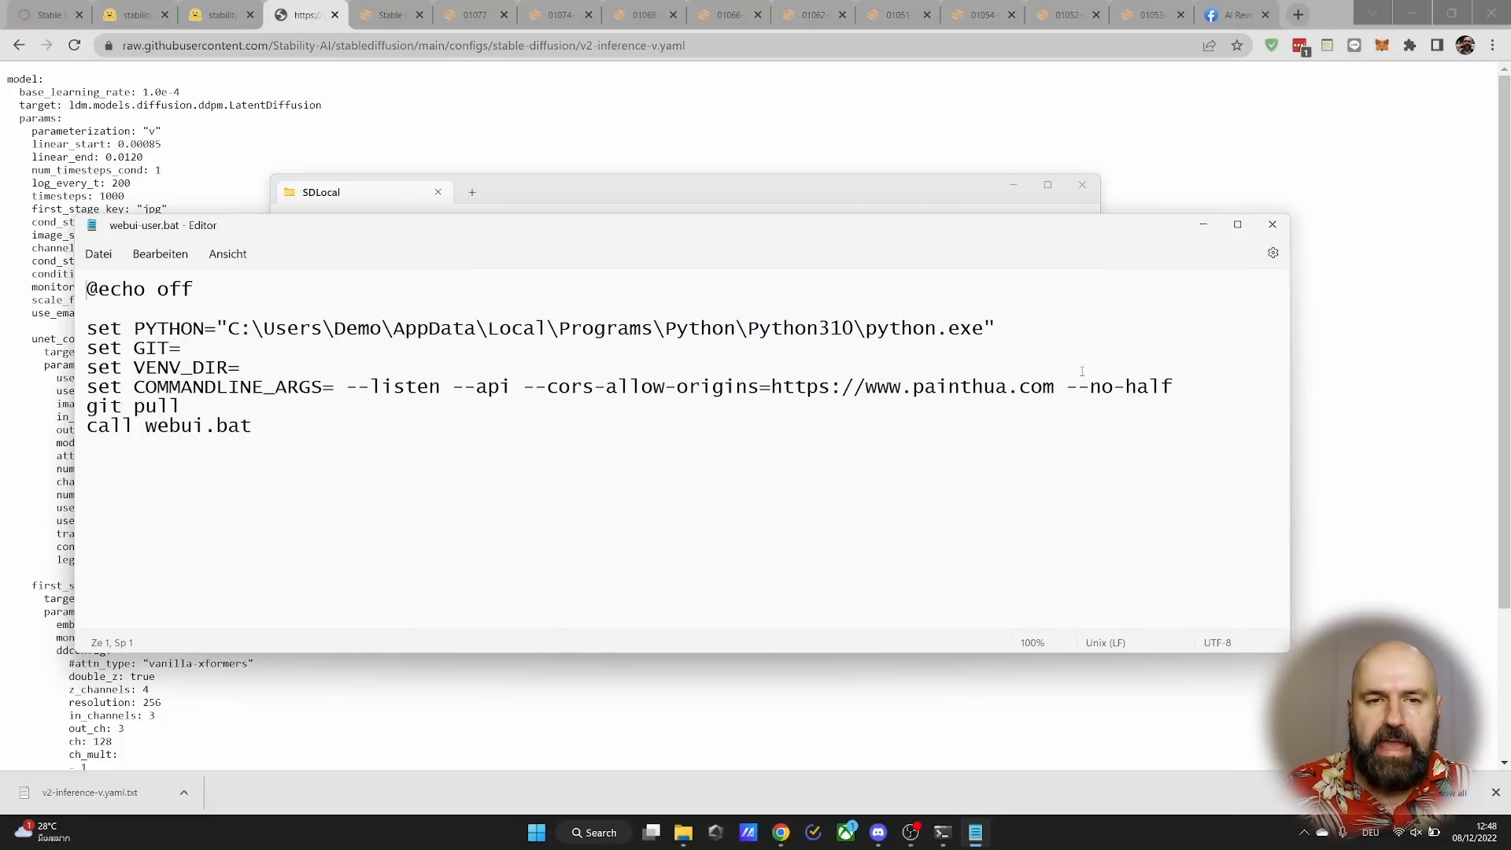
{"action": "left_click_drag", "start_coordinate": [1068, 386], "coordinate": [1174, 387]}
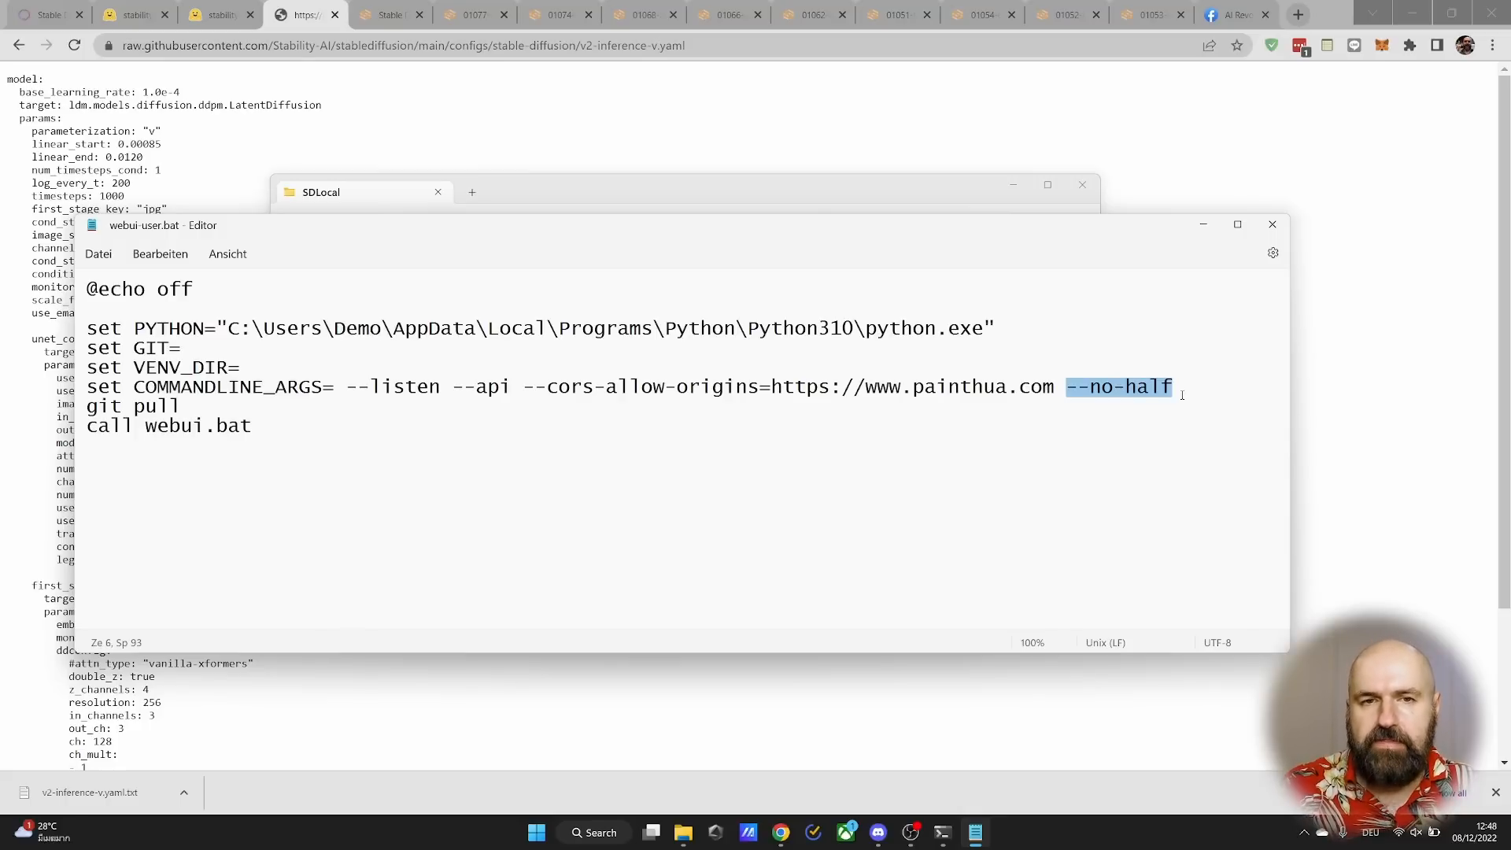
{"action": "left_click", "coordinate": [1273, 224]}
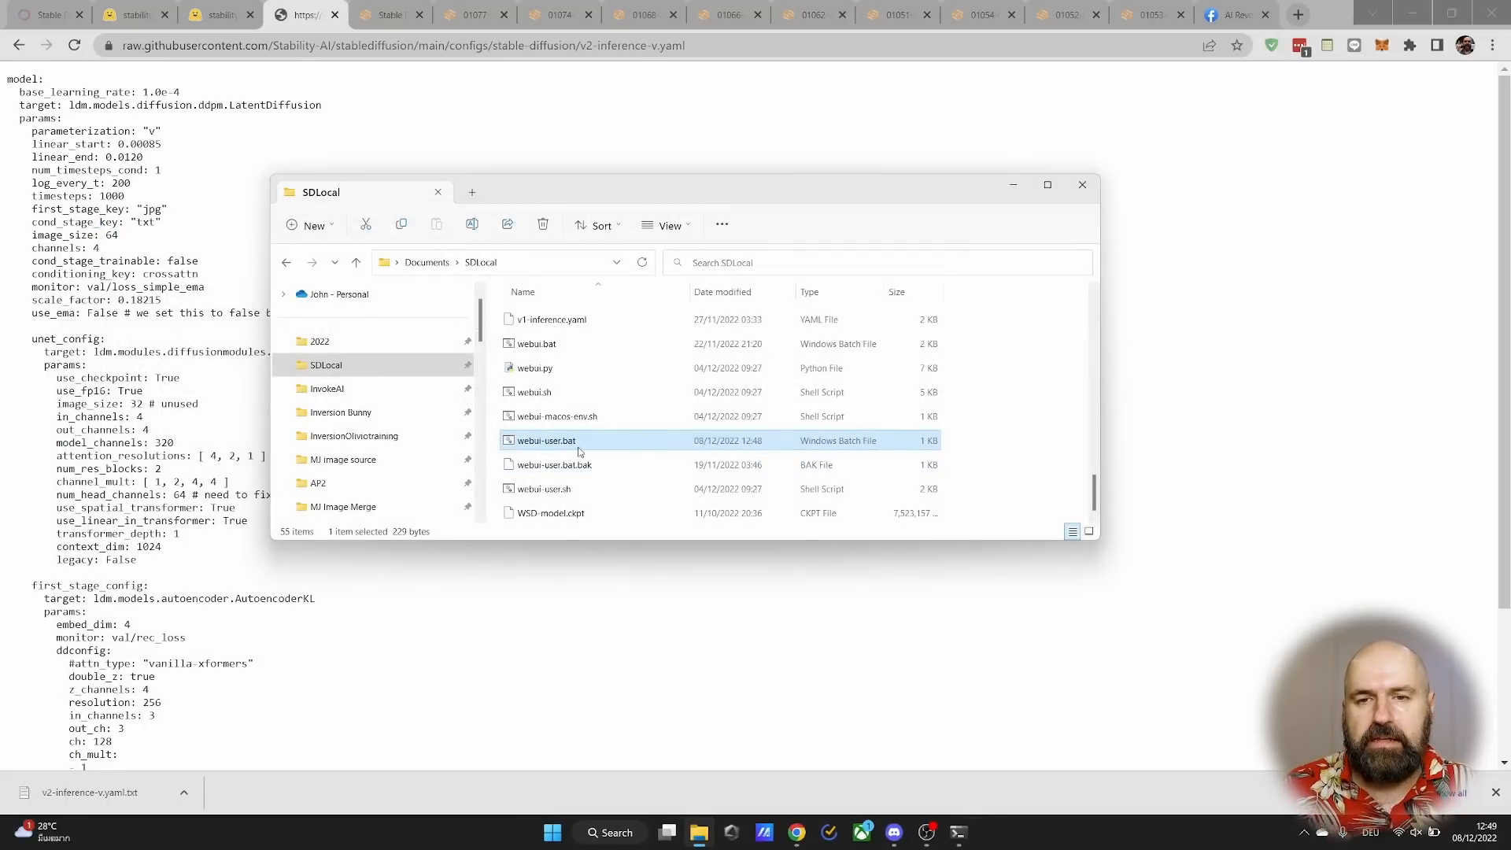
- View the running web UI console, and switch to the Stable Diffusion web UI in the browser to inspect its checkpoint selection
{"action": "left_click", "coordinate": [954, 835]}
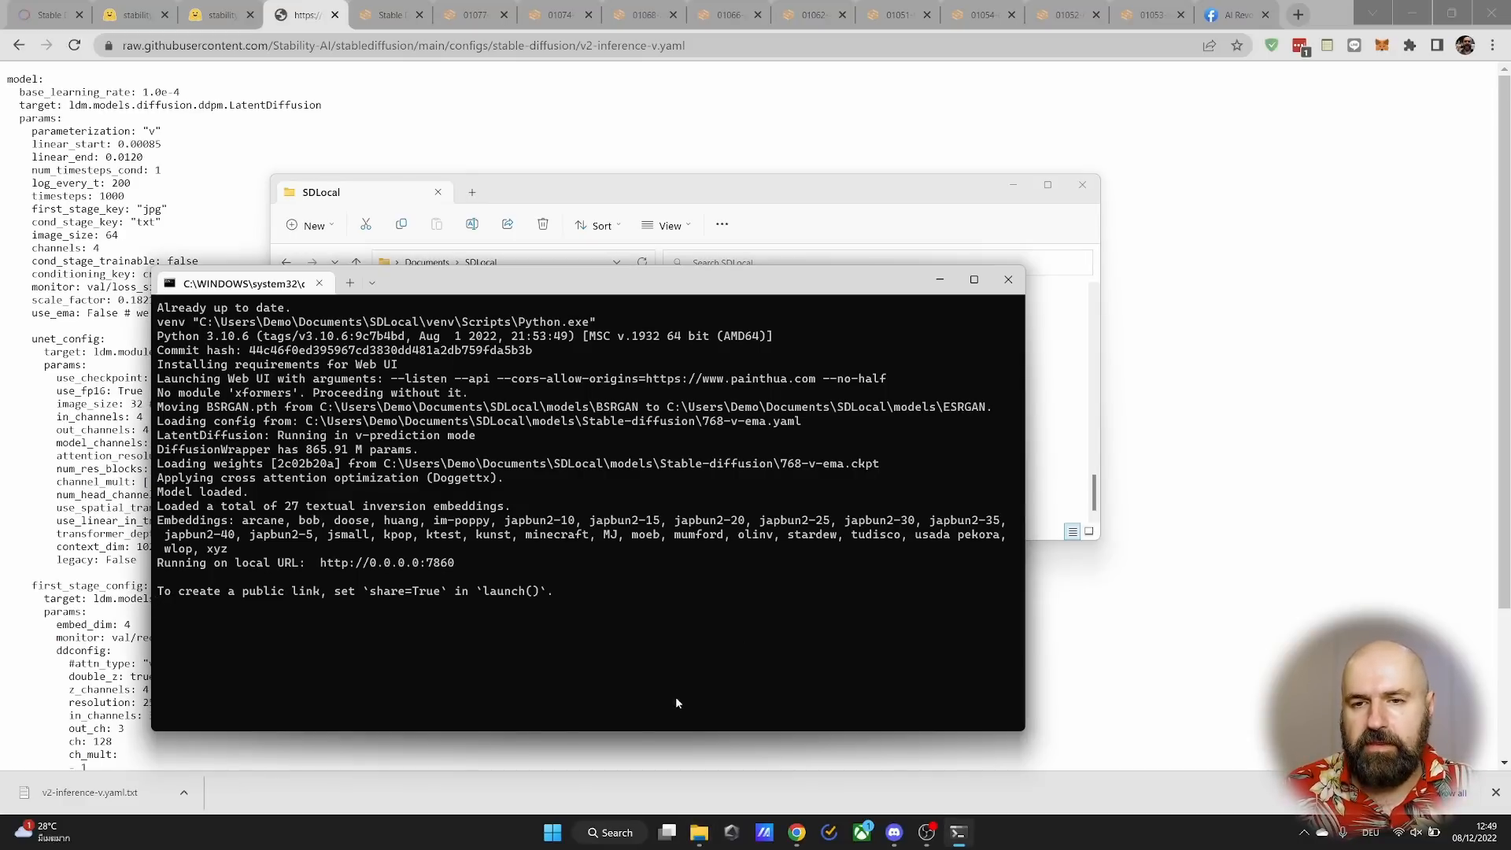
{"action": "left_click", "coordinate": [386, 14]}
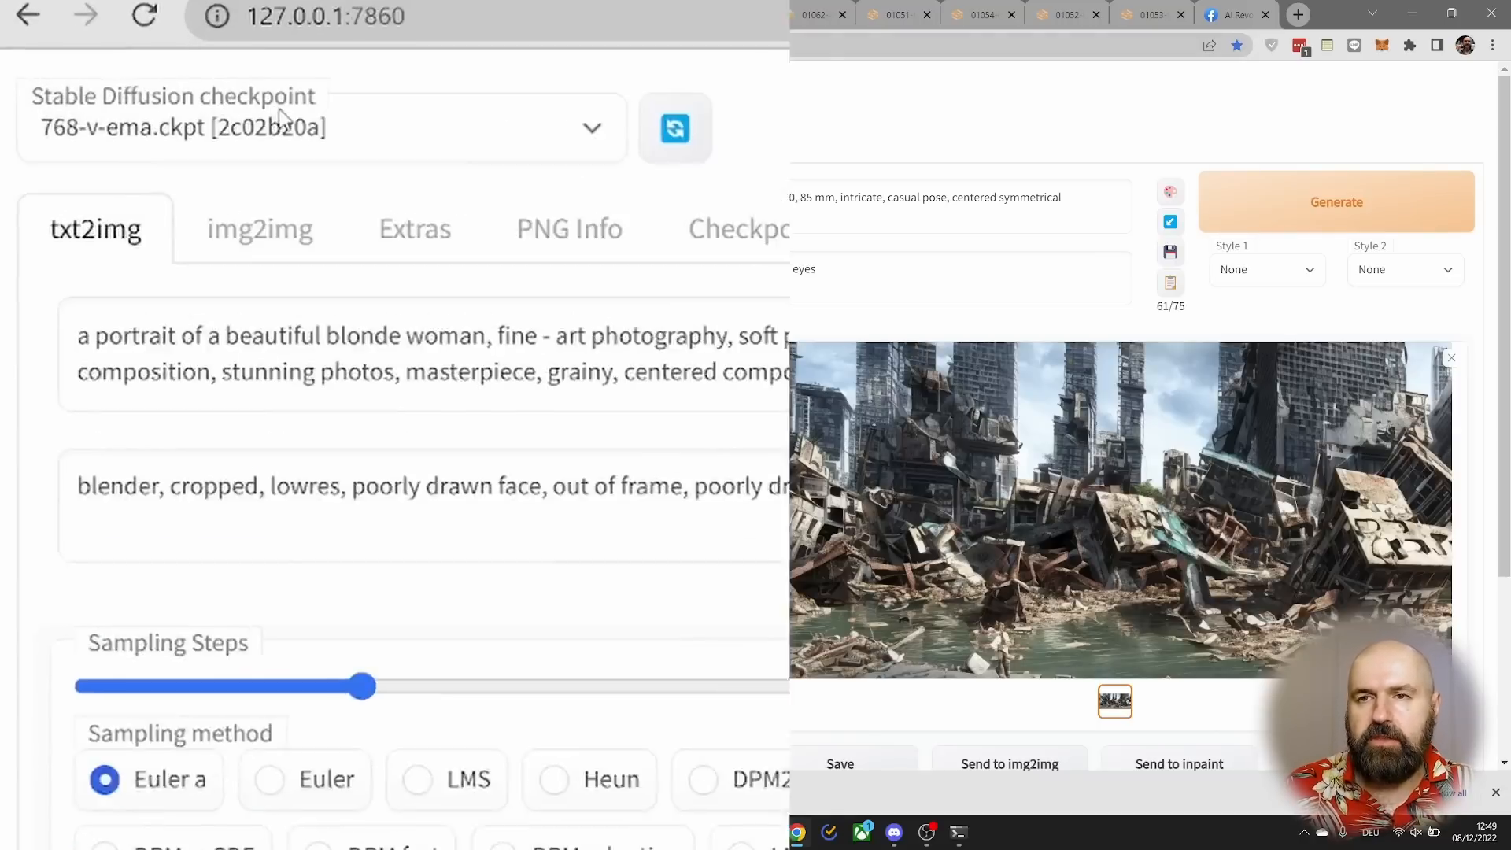
{"action": "left_click", "coordinate": [375, 128]}
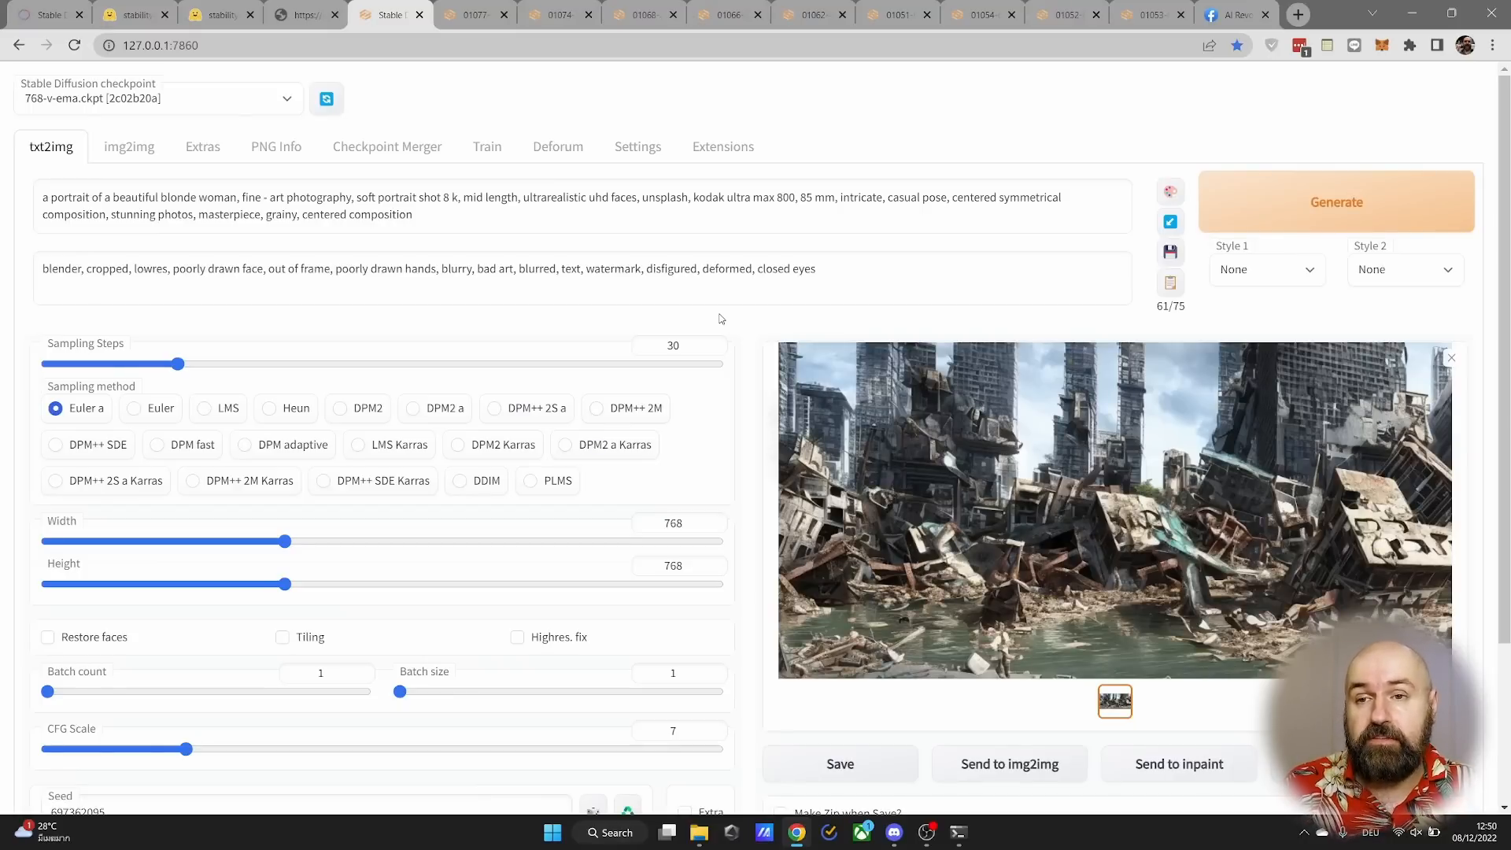
- Examine the negative prompt of the portrait in txt2img, selecting its text and deselecting it again
{"action": "left_click_drag", "start_coordinate": [41, 270], "coordinate": [877, 253]}
{"action": "left_click", "coordinate": [865, 260]}
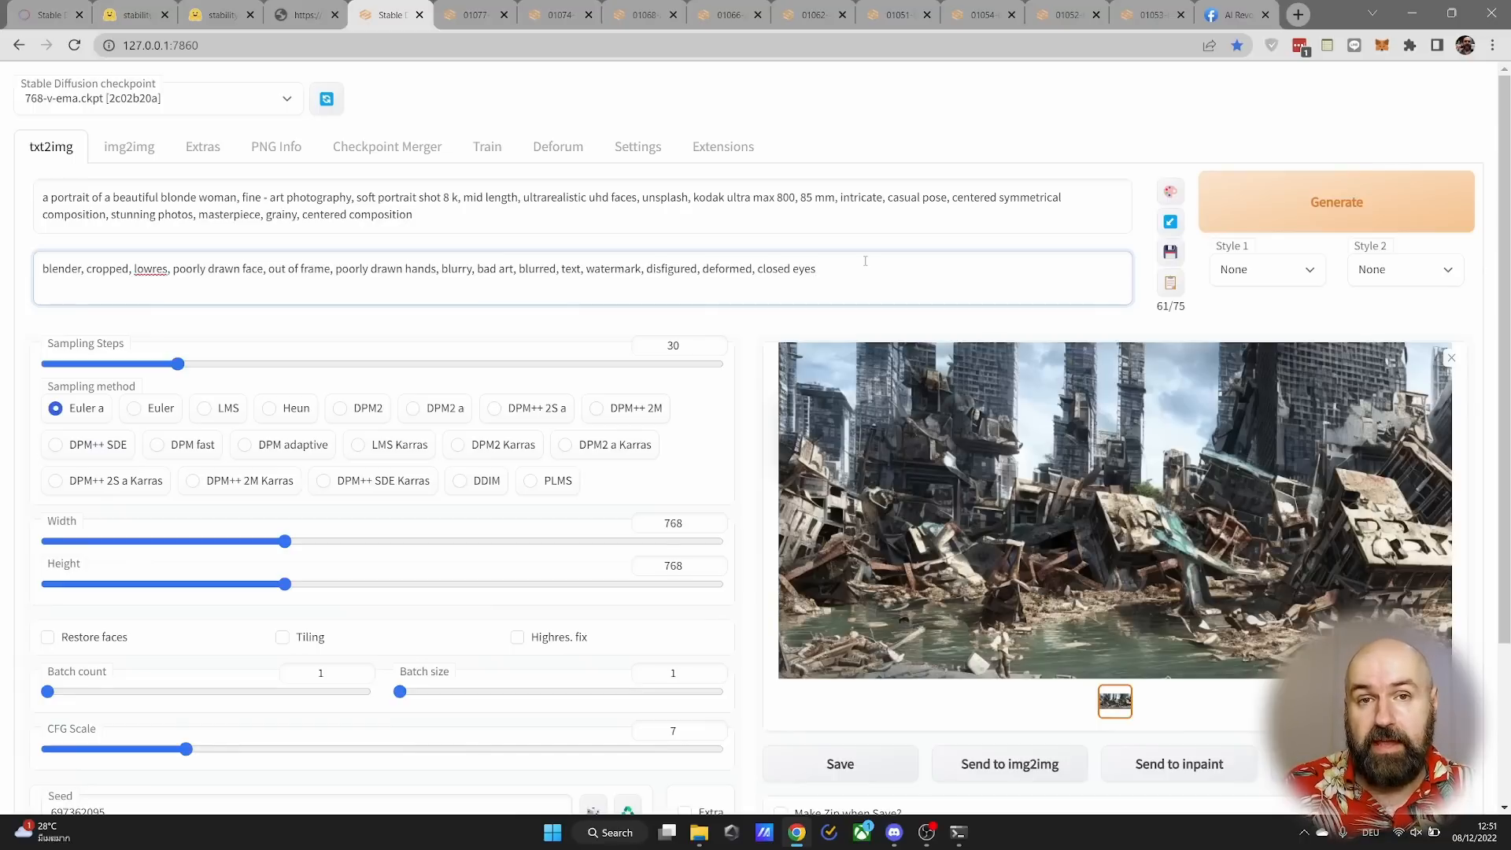
{"action": "left_click", "coordinate": [1107, 129]}
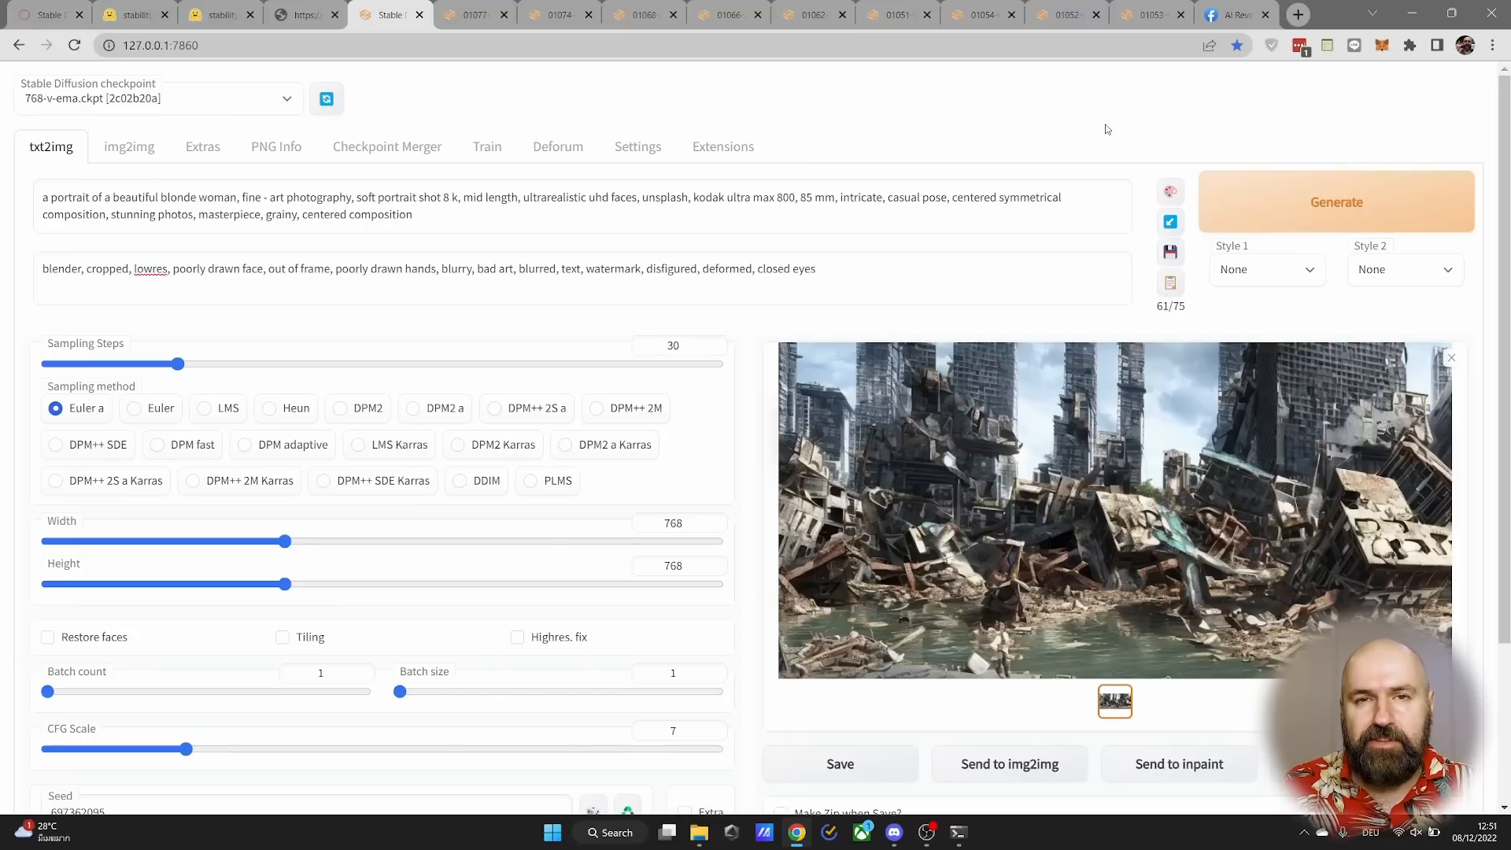